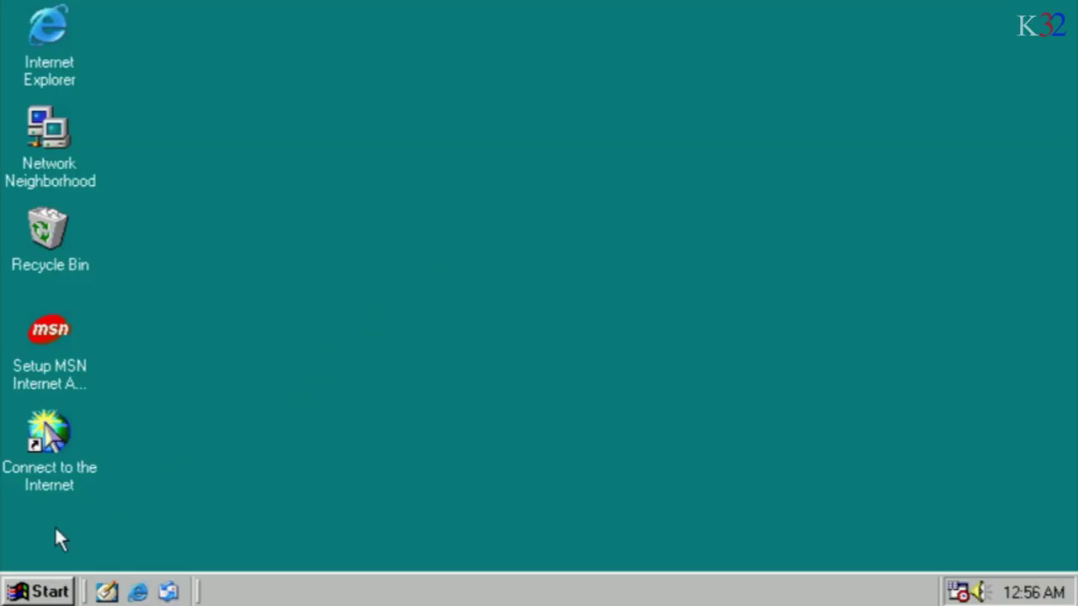
Launch Microsoft Office Word 2003 from the installed Microsoft Office programs
left_click(27, 593)
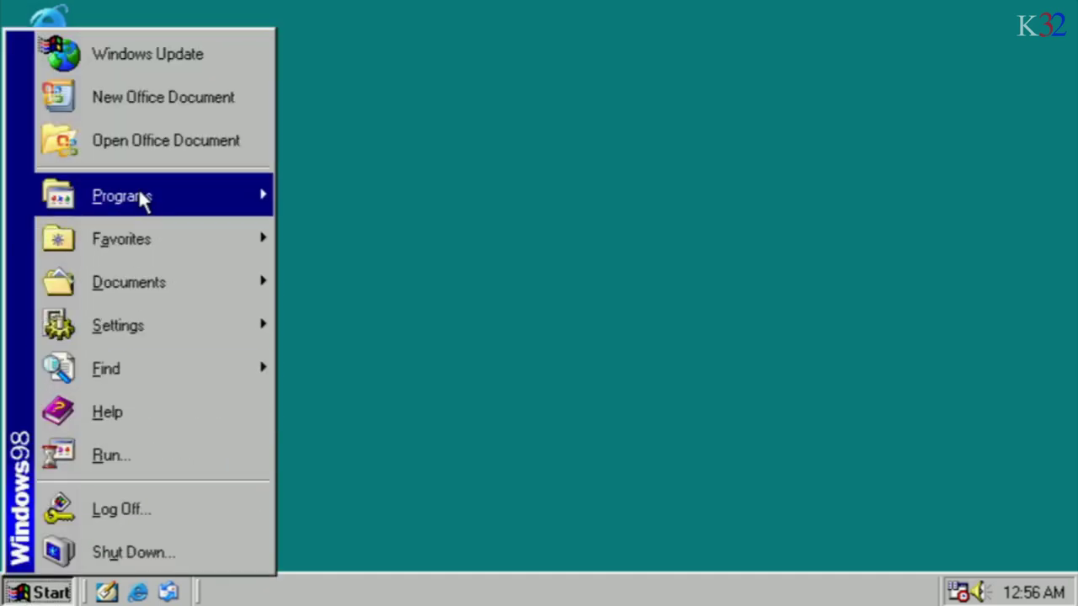
mouse_move(140, 199)
mouse_move(431, 436)
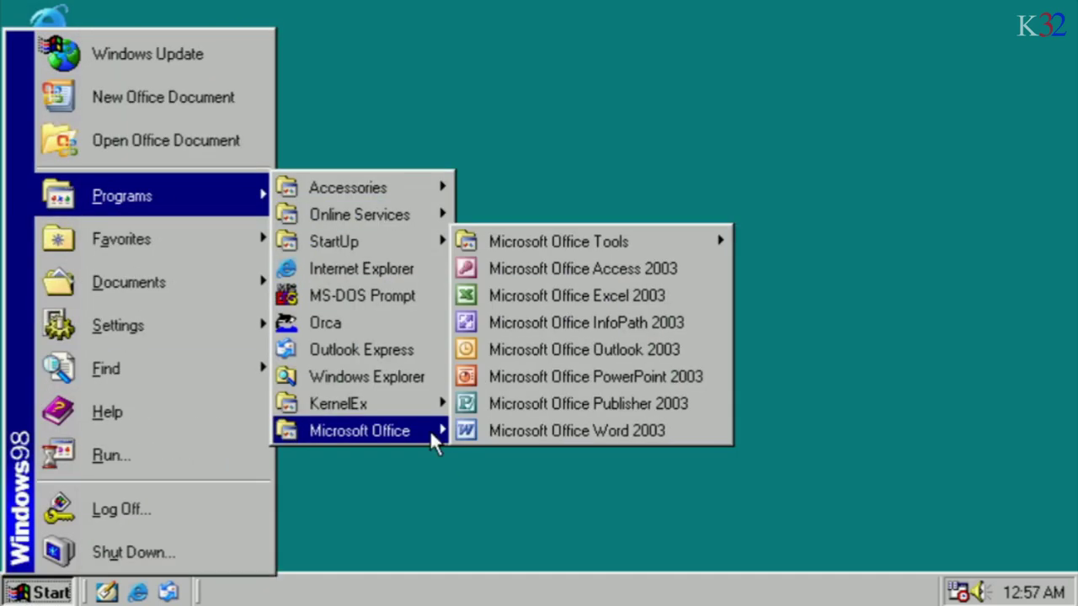
left_click(507, 436)
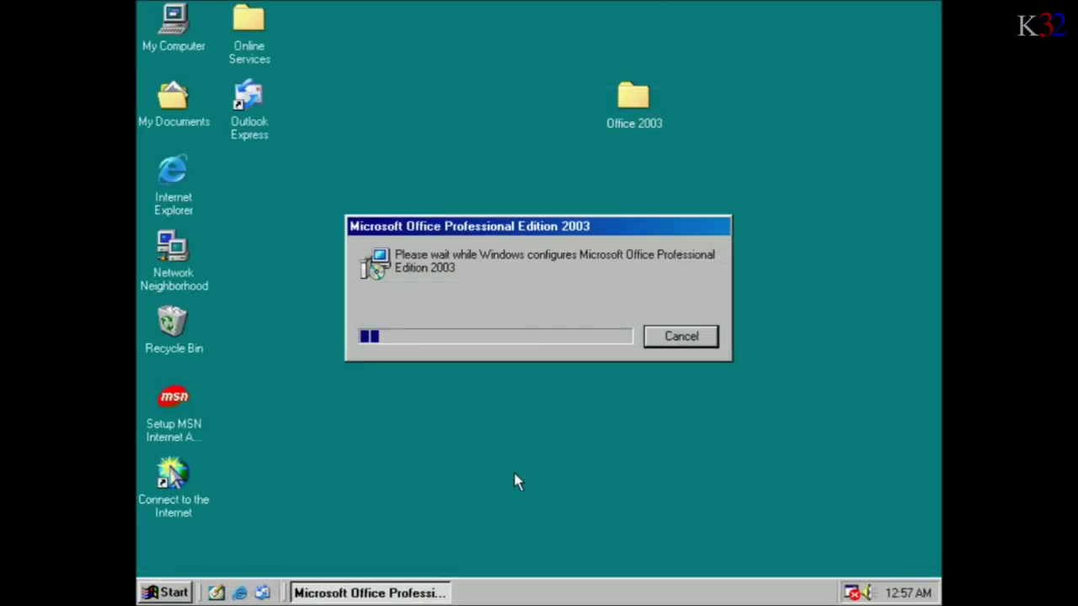
Open Word's About information to check the installed version
key("alt+h")
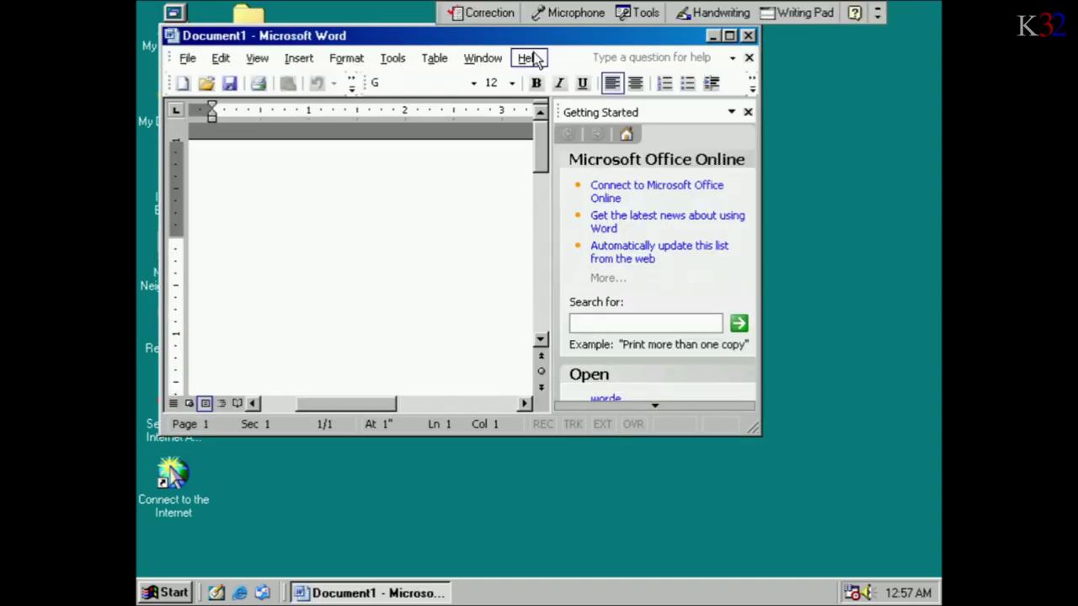
key("a")
left_click_drag(229, 20, 431, 106)
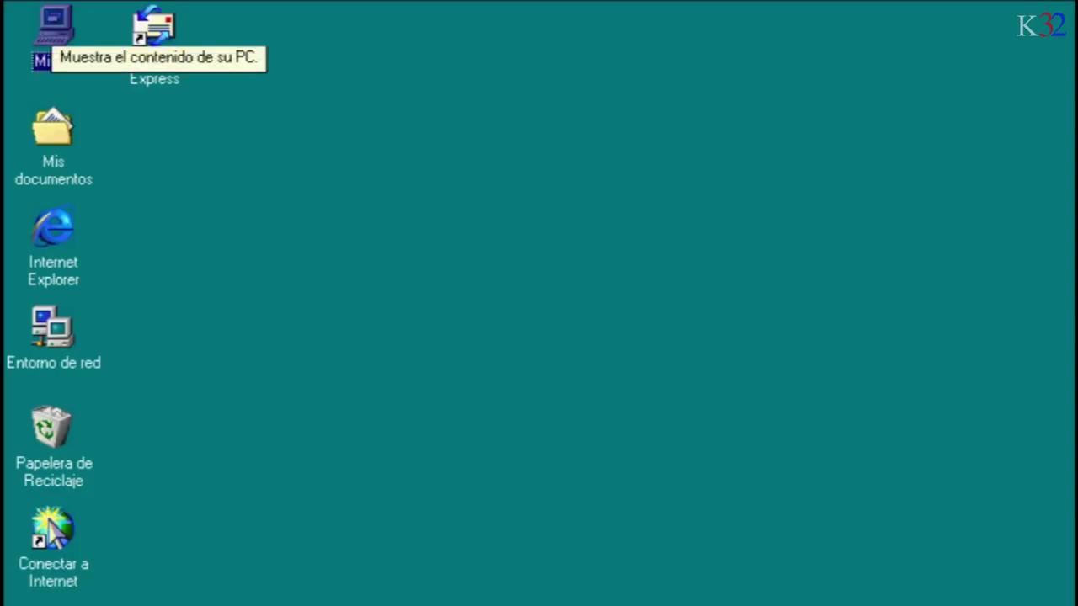
View the system properties of Mi PC
right_click(52, 27)
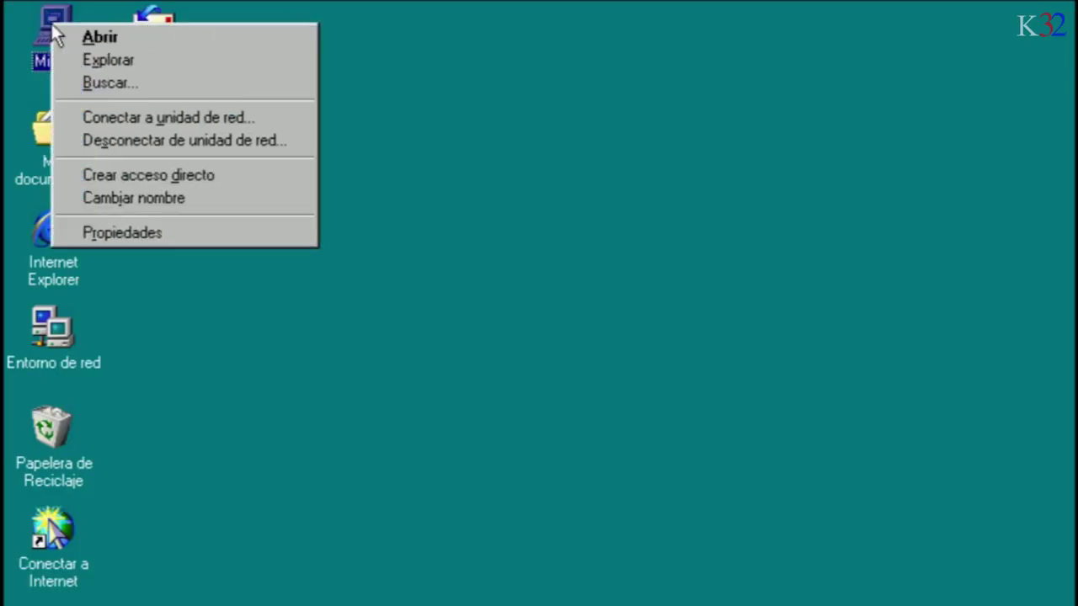
left_click(170, 232)
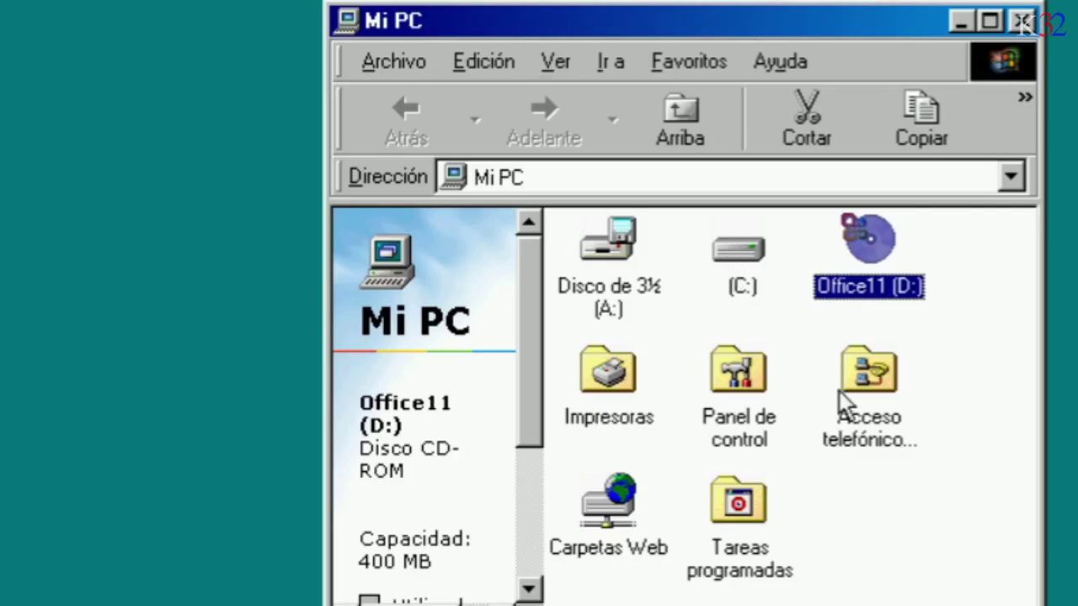
Explore the contents of the Office11 (D:) disc and reposition its Explorer window
left_click(966, 441)
double_click(861, 245)
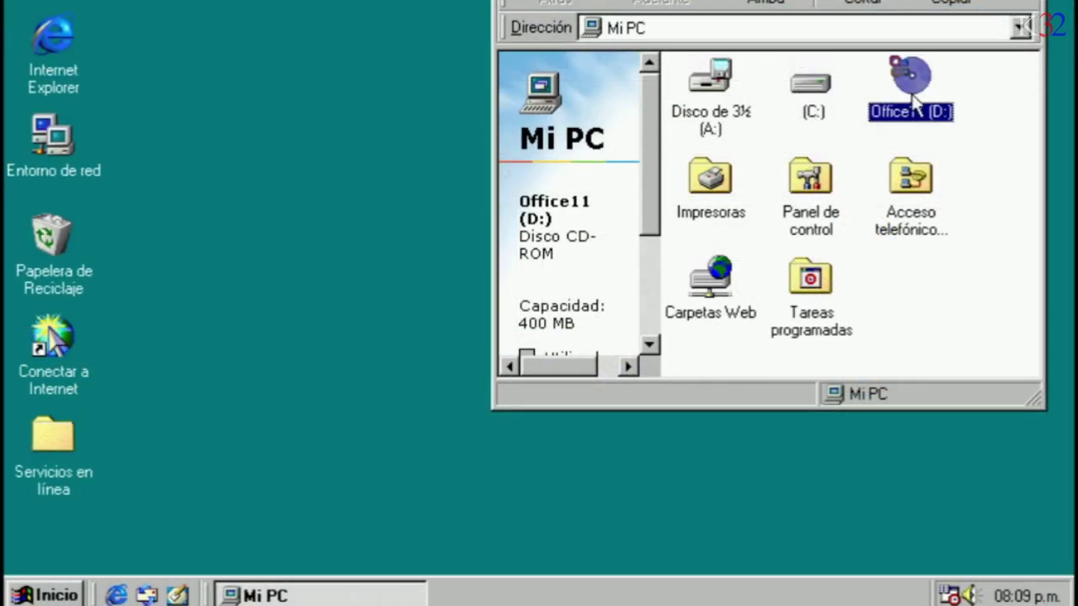
right_click(915, 103)
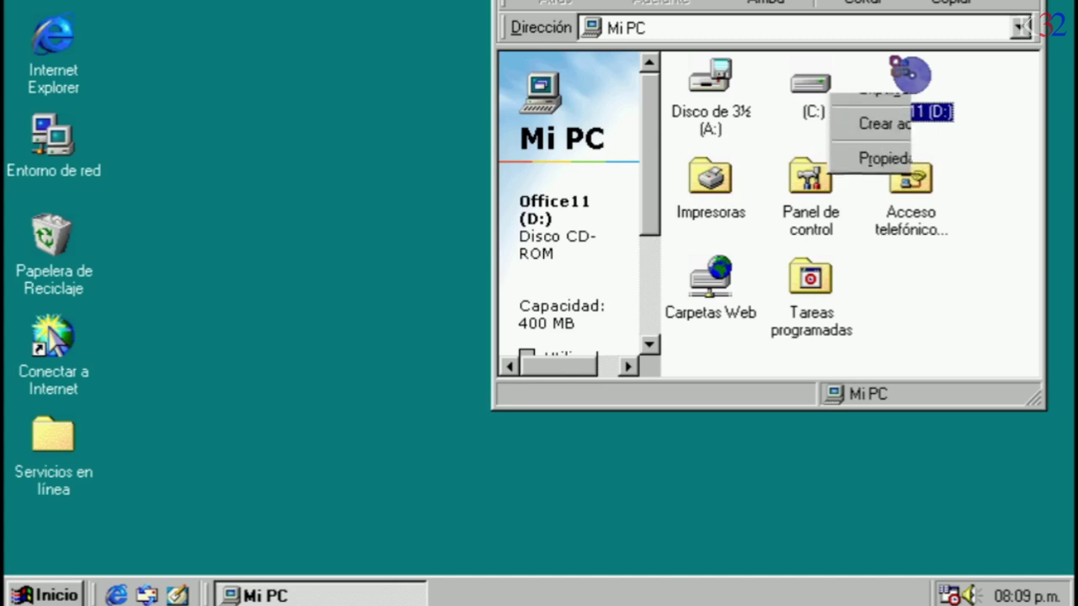
left_click(720, 129)
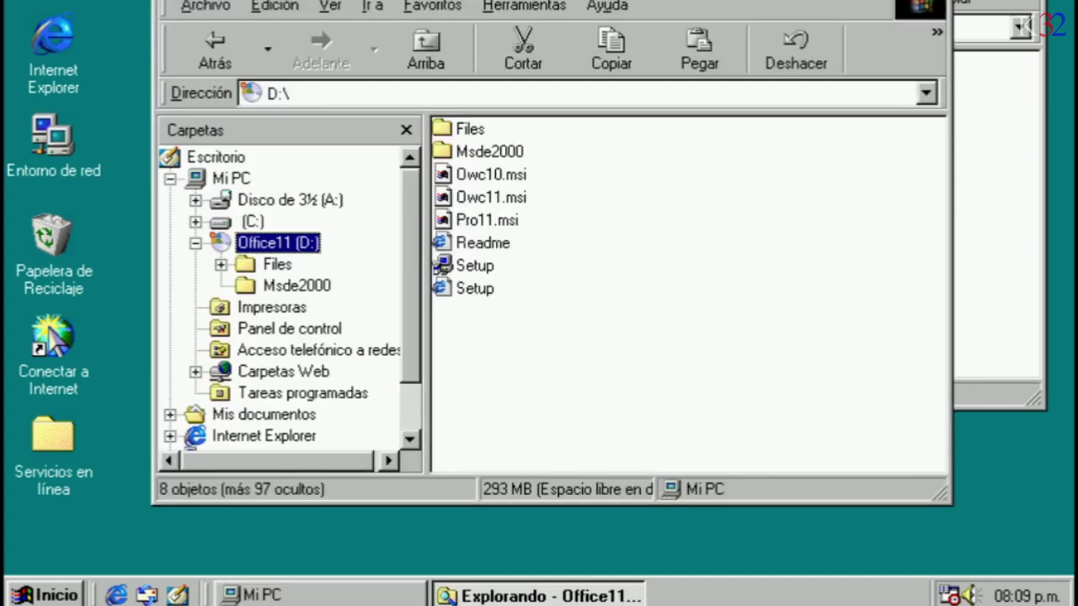
left_click_drag(656, 10, 552, 64)
left_click(517, 352)
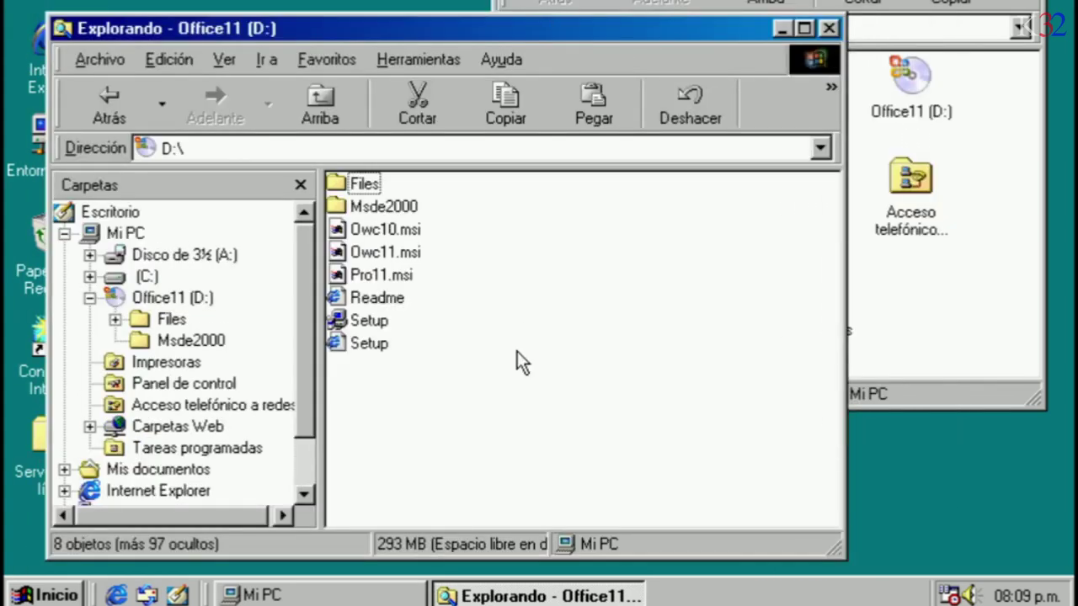
Try to run the Setup application from the Office11 disc and dismiss the message
left_click(358, 325)
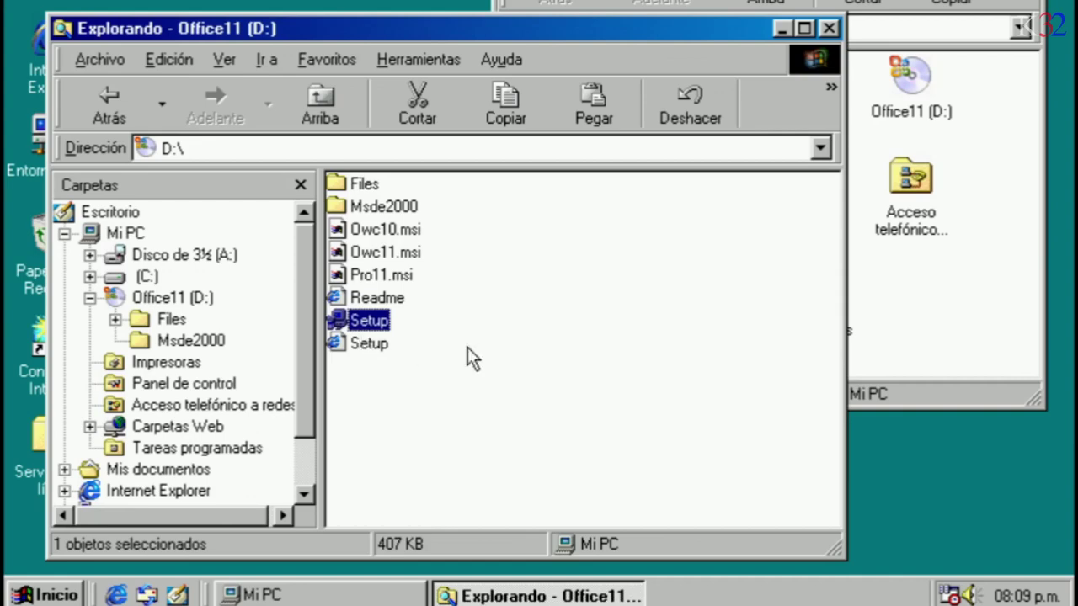
left_click(468, 349)
double_click(358, 324)
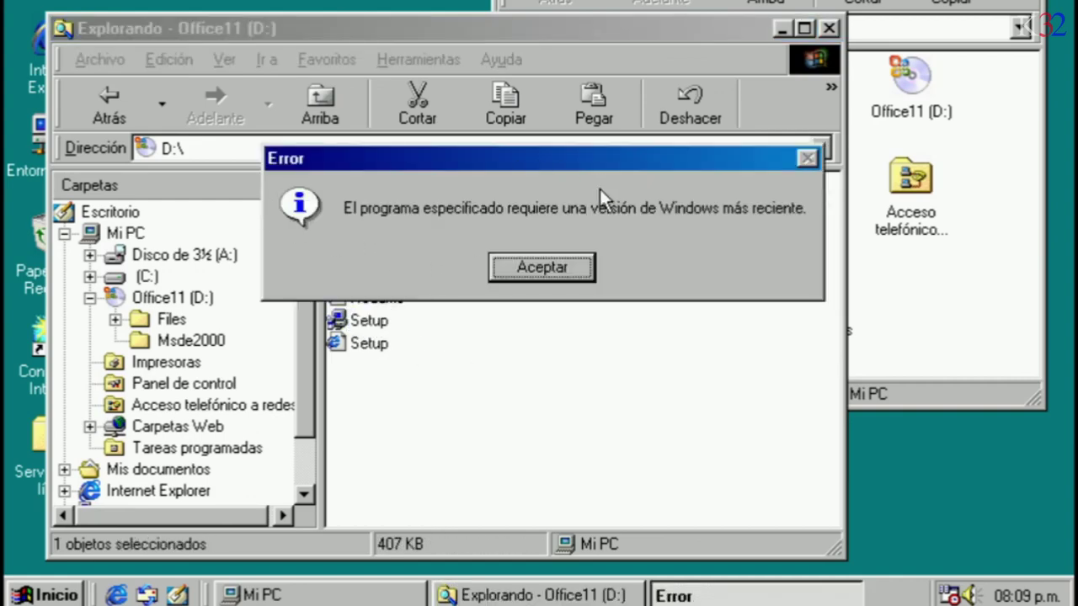
left_click(582, 265)
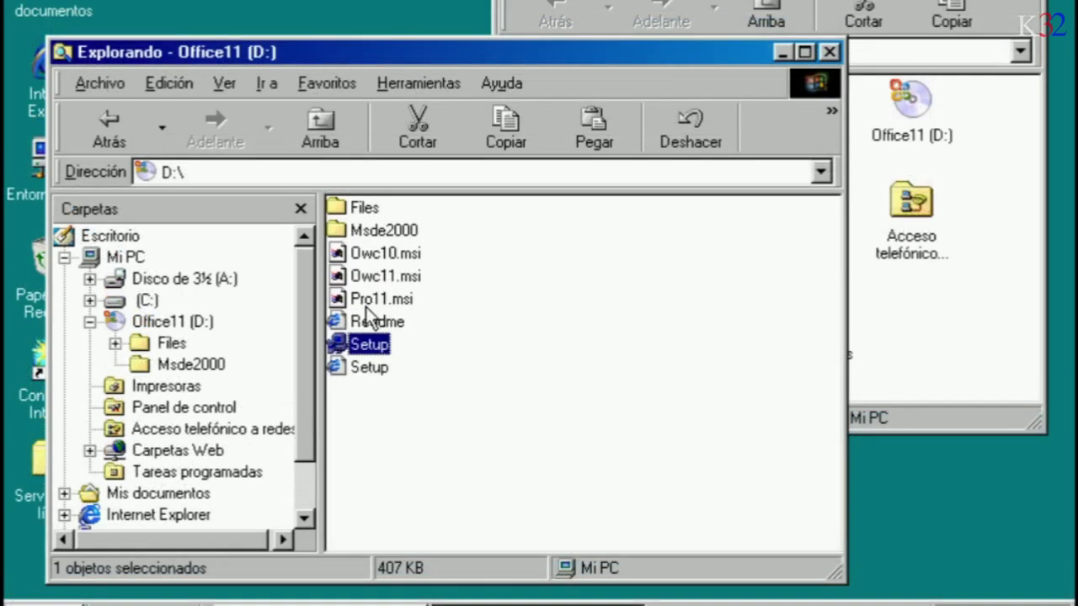
Try to open the Pro11.msi package on the Office11 disc
left_click(368, 306)
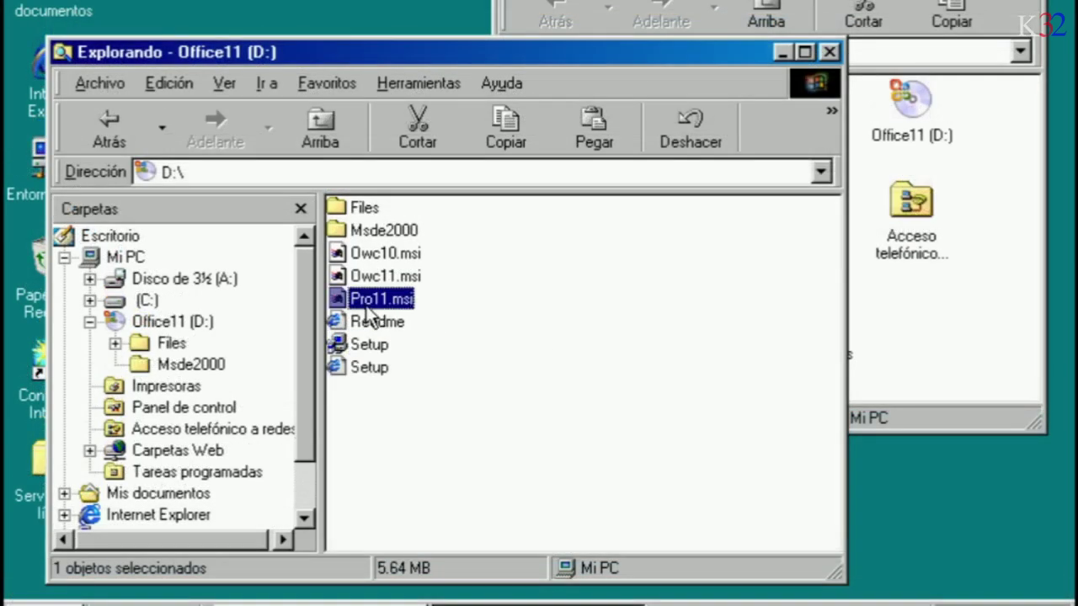
left_click(508, 306)
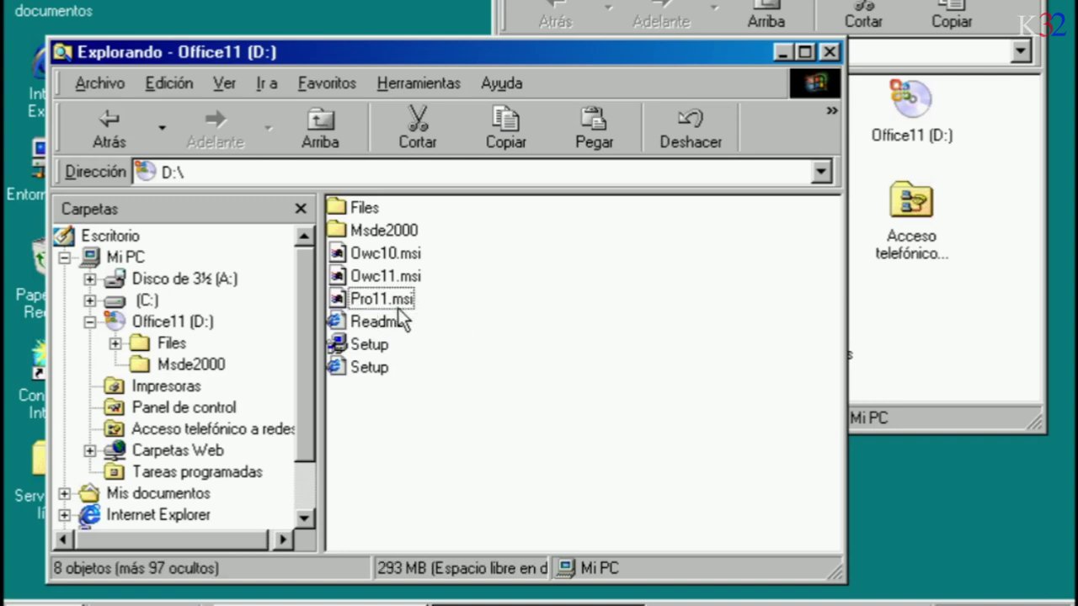
double_click(360, 304)
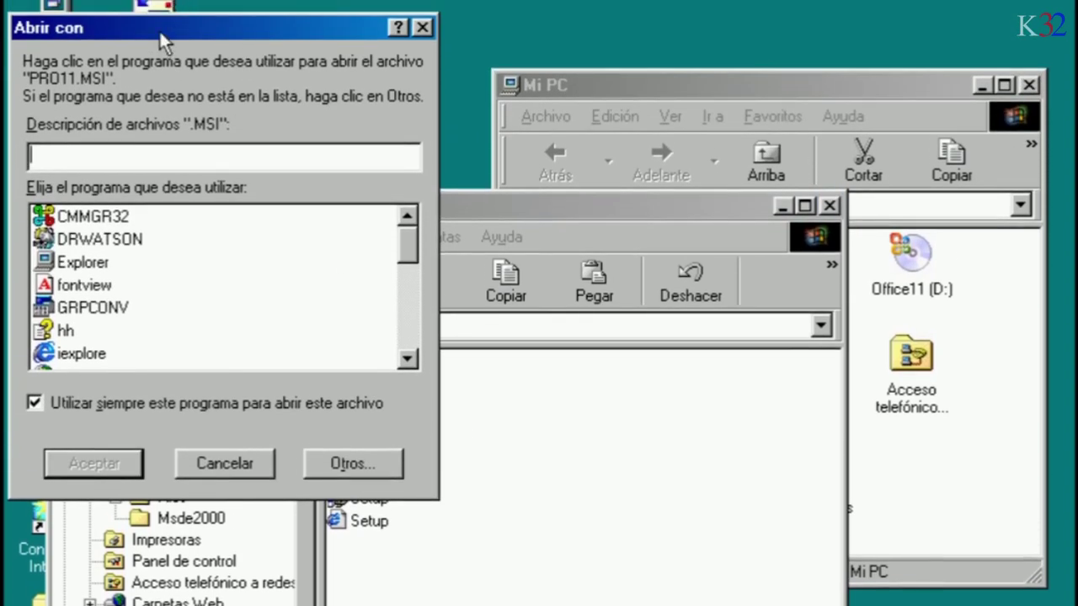
left_click_drag(164, 42, 684, 79)
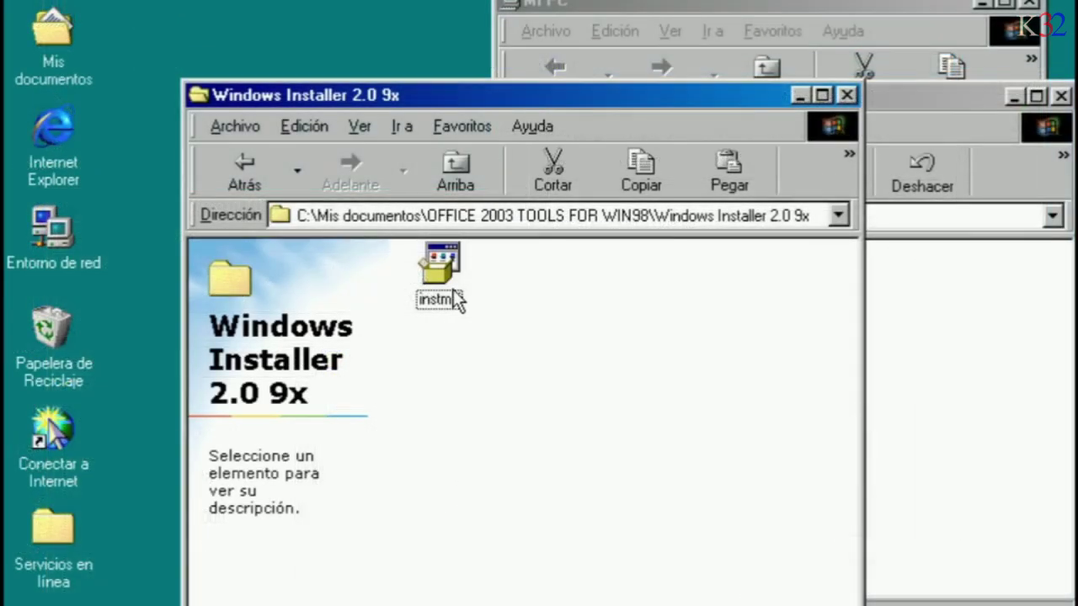
Install Windows Installer 2.0 by running instmsi from the Windows Installer 2.0 9x folder, and restart the system
left_click(453, 296)
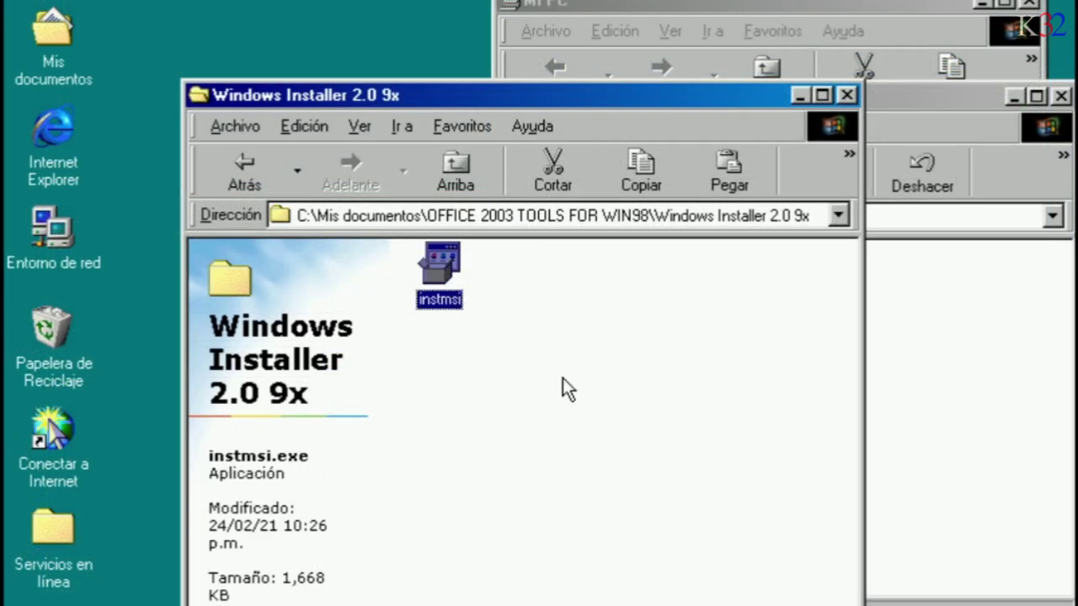
left_click(563, 378)
double_click(436, 274)
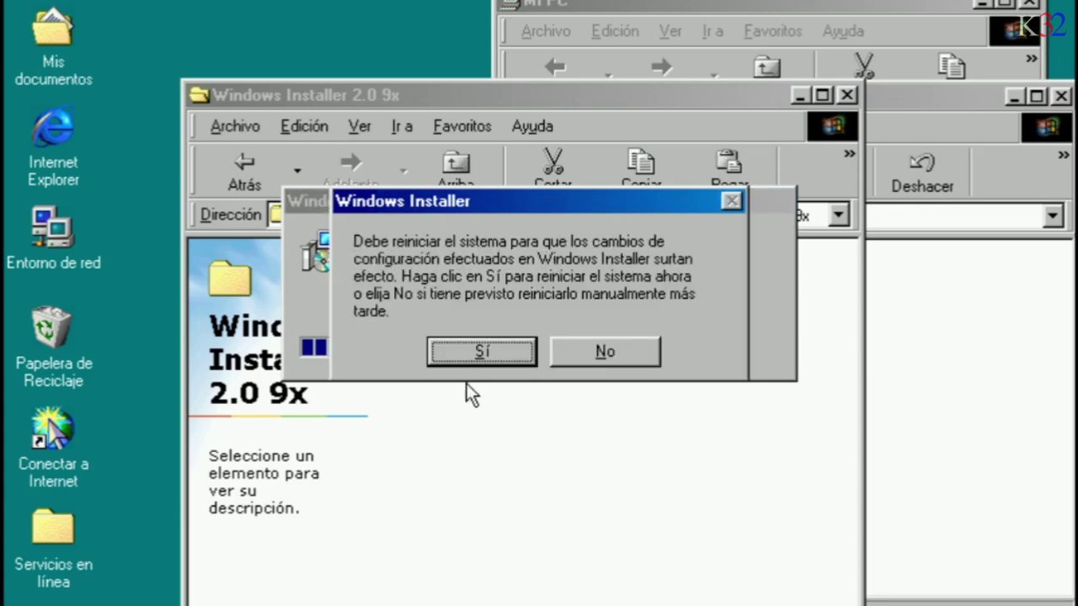
left_click(466, 358)
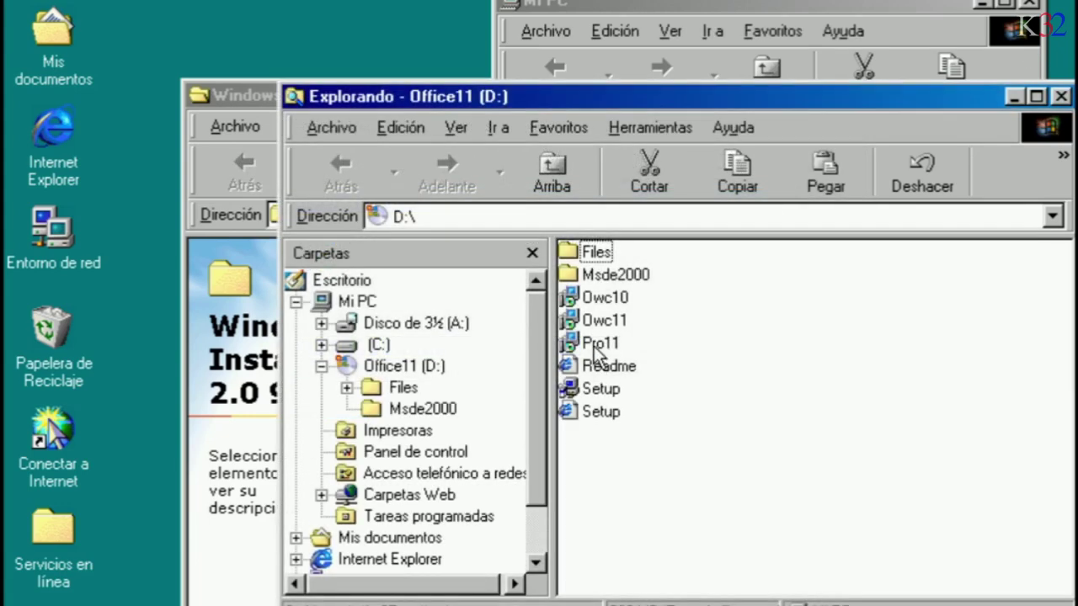
Try to start the Office installation with the Pro11 package on the Office11 disc
left_click(595, 346)
left_click(701, 397)
left_click(590, 346)
left_click(757, 364)
double_click(595, 346)
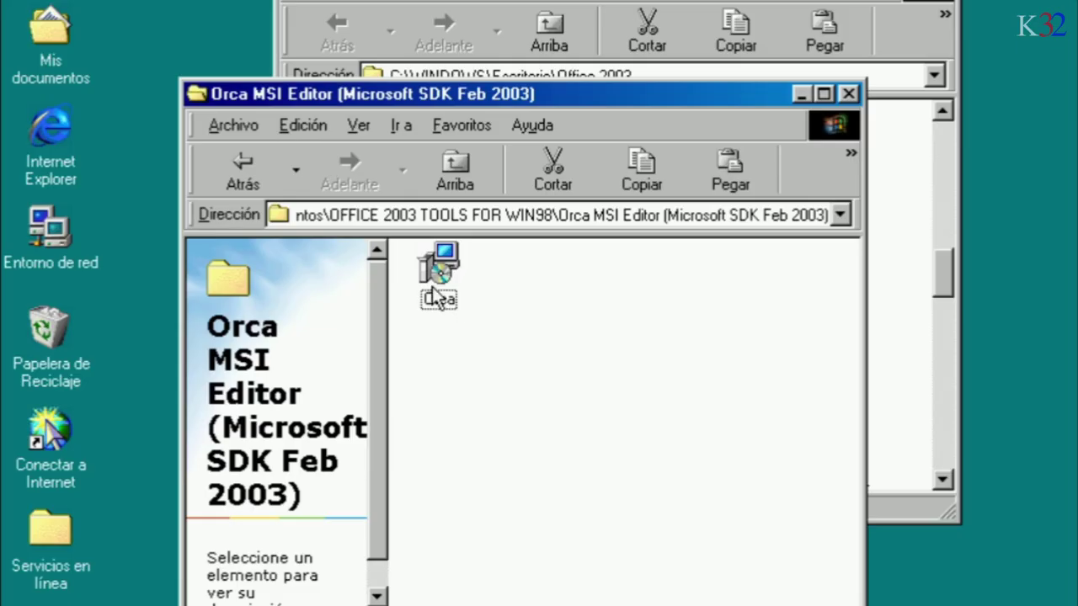
Install the Orca MSI editor with the Typical setup, accepting the license agreement and finishing the wizard
left_click(435, 276)
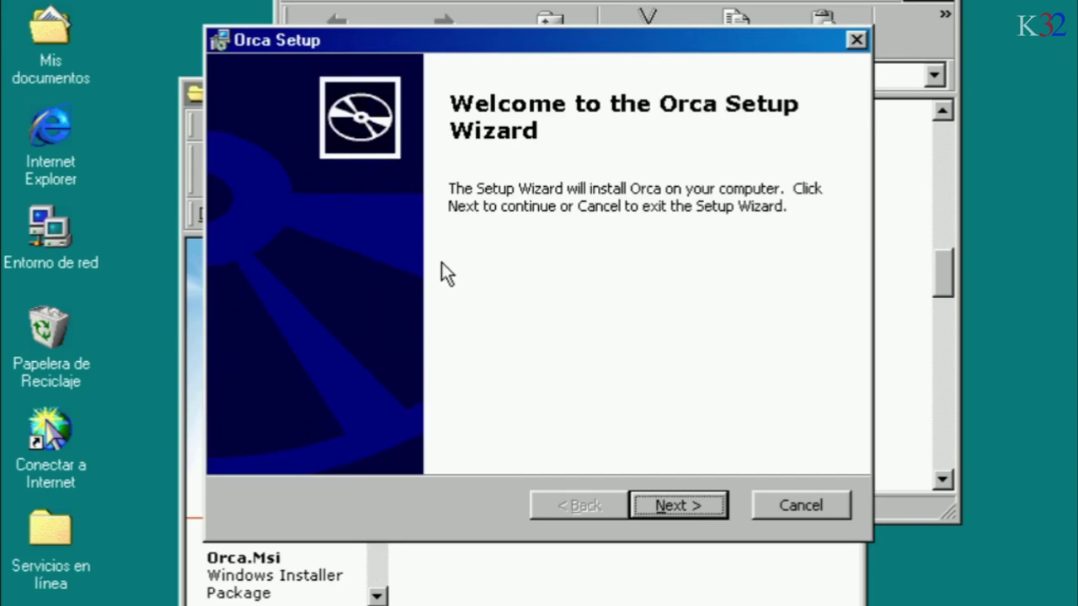
left_click(706, 498)
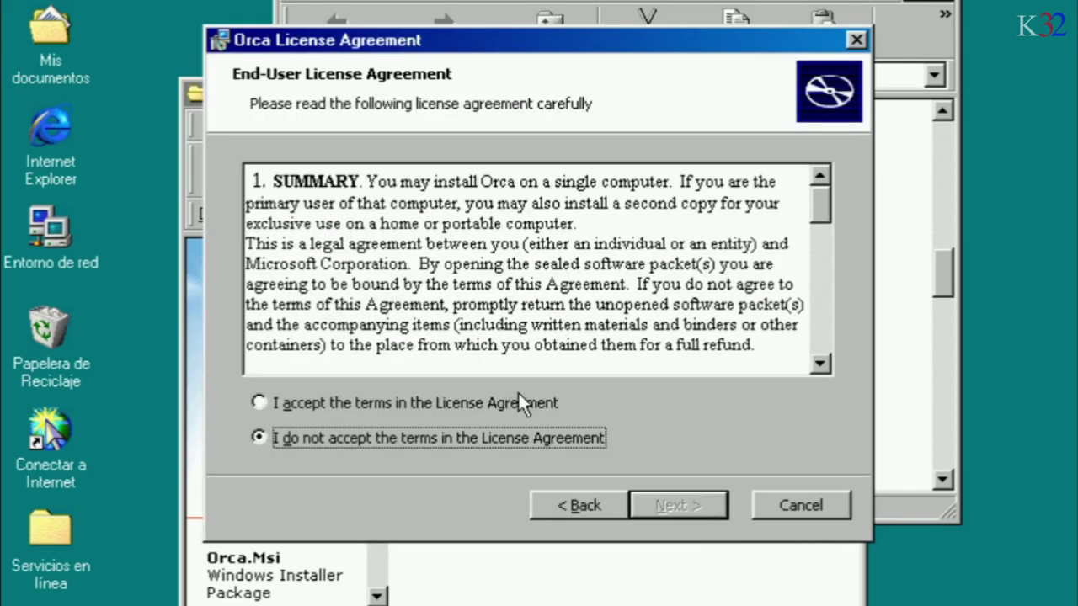
left_click(519, 395)
left_click(681, 504)
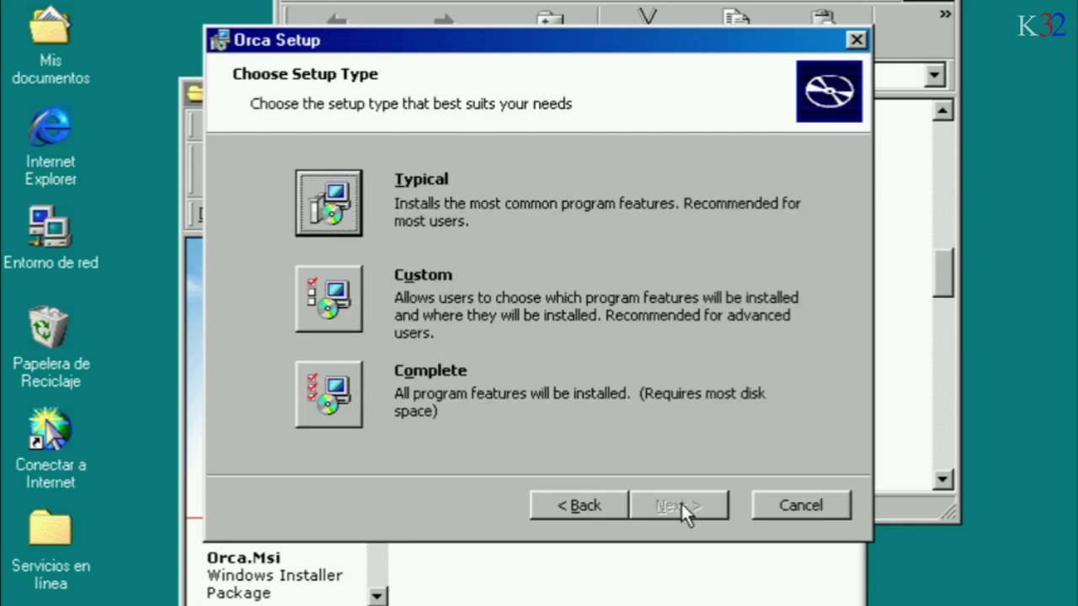
left_click(335, 215)
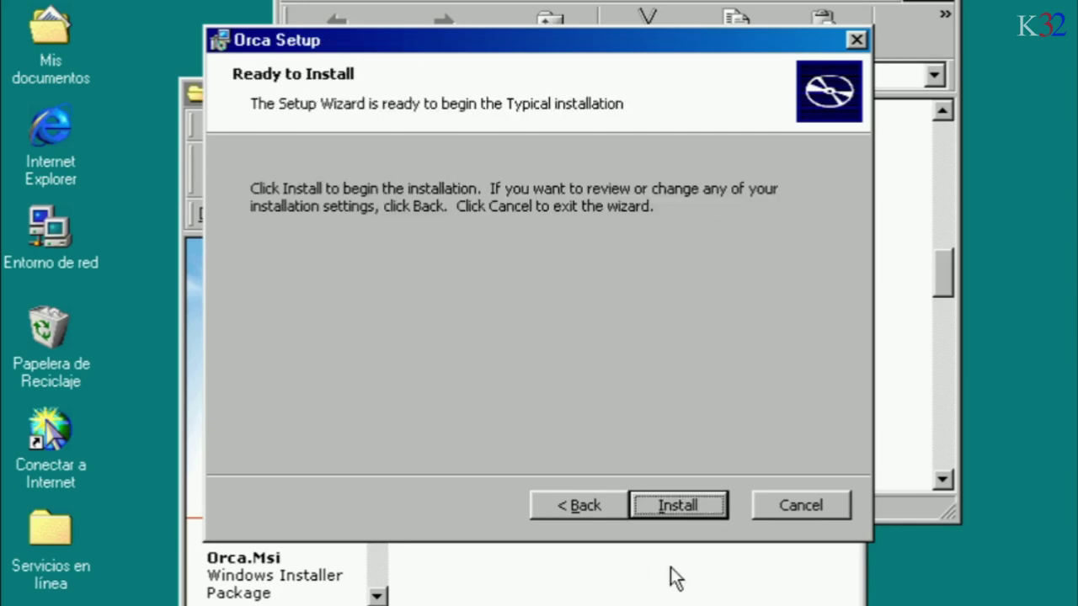
left_click(723, 496)
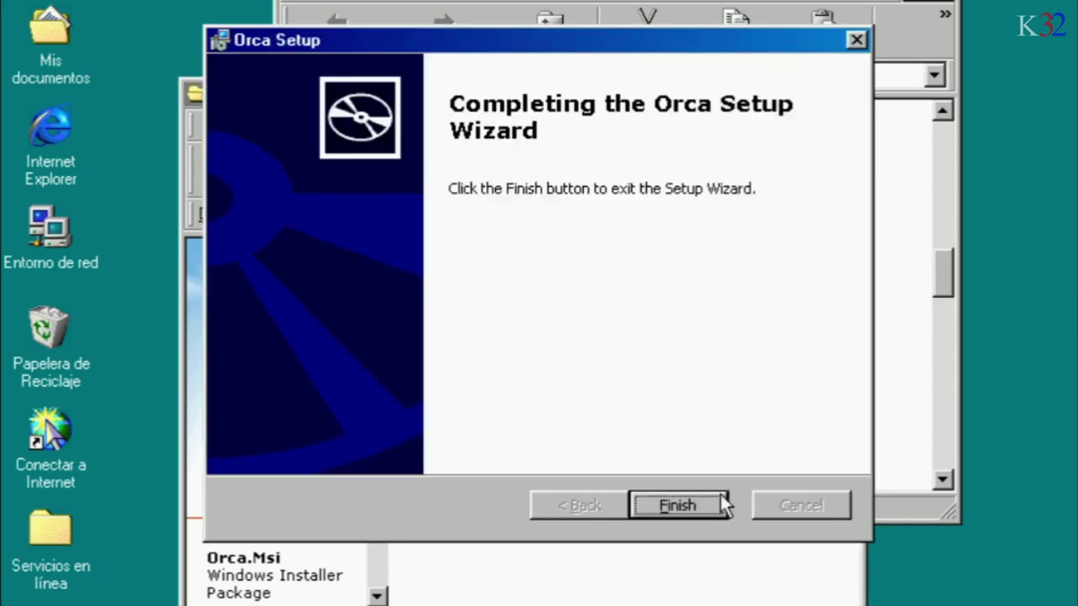
left_click(722, 504)
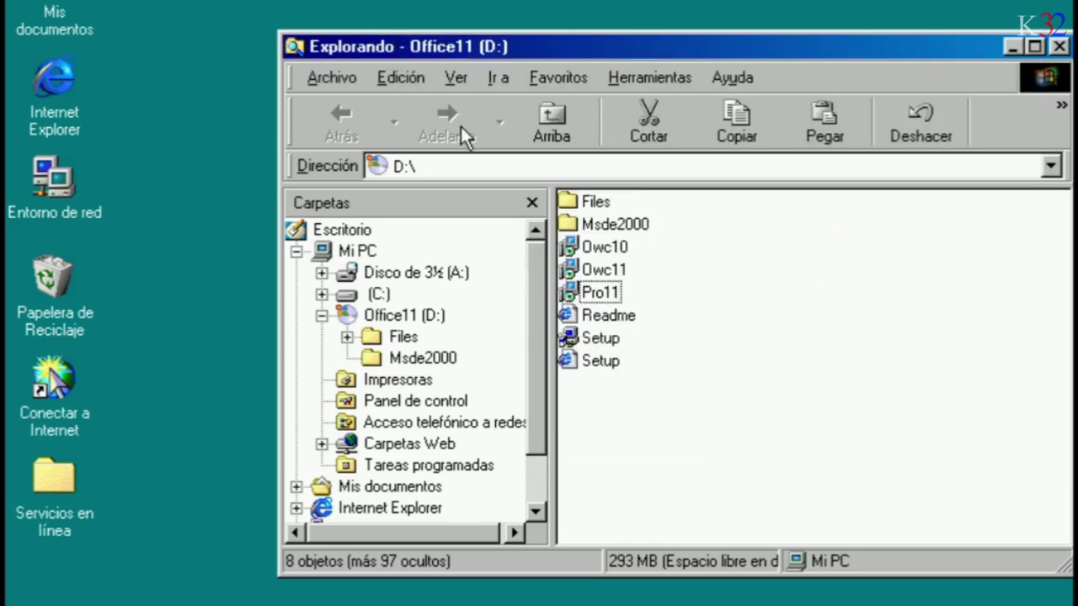
Set the folder options to show all files, including hidden and system ones
left_click(456, 77)
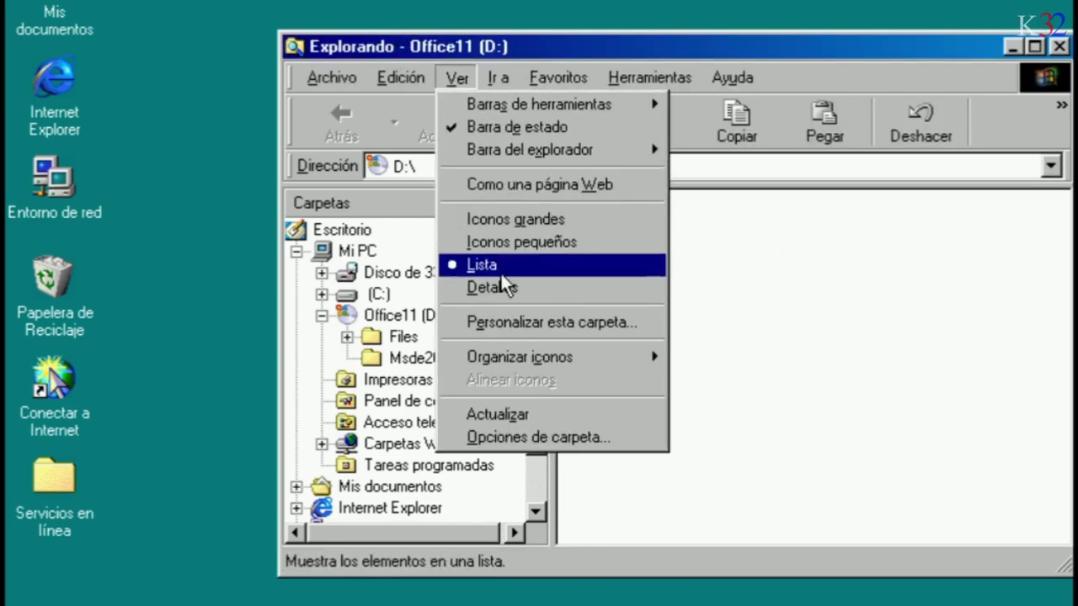
left_click(522, 437)
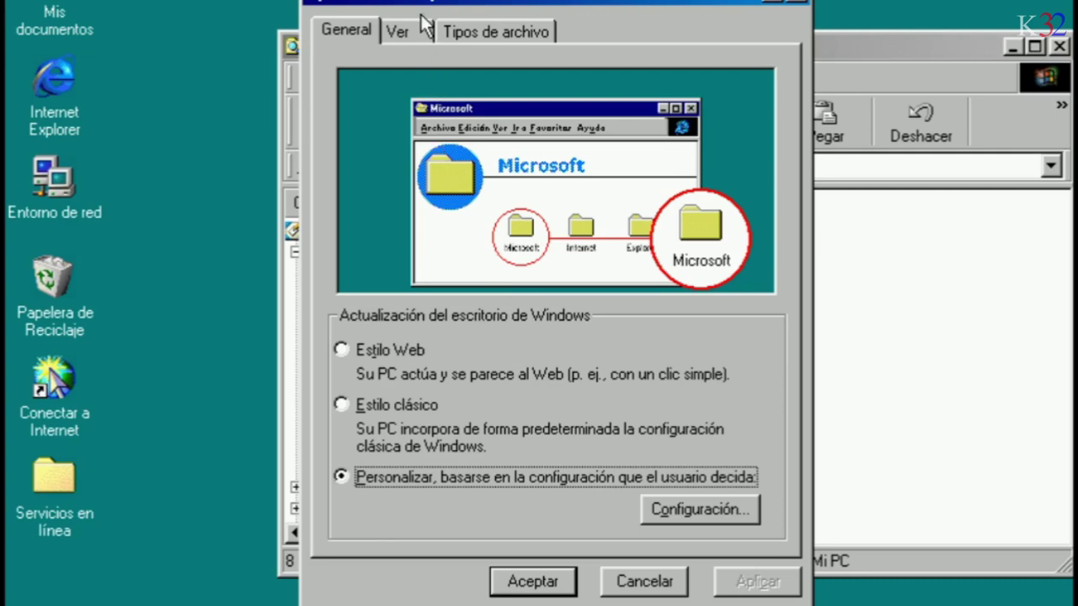
left_click(401, 31)
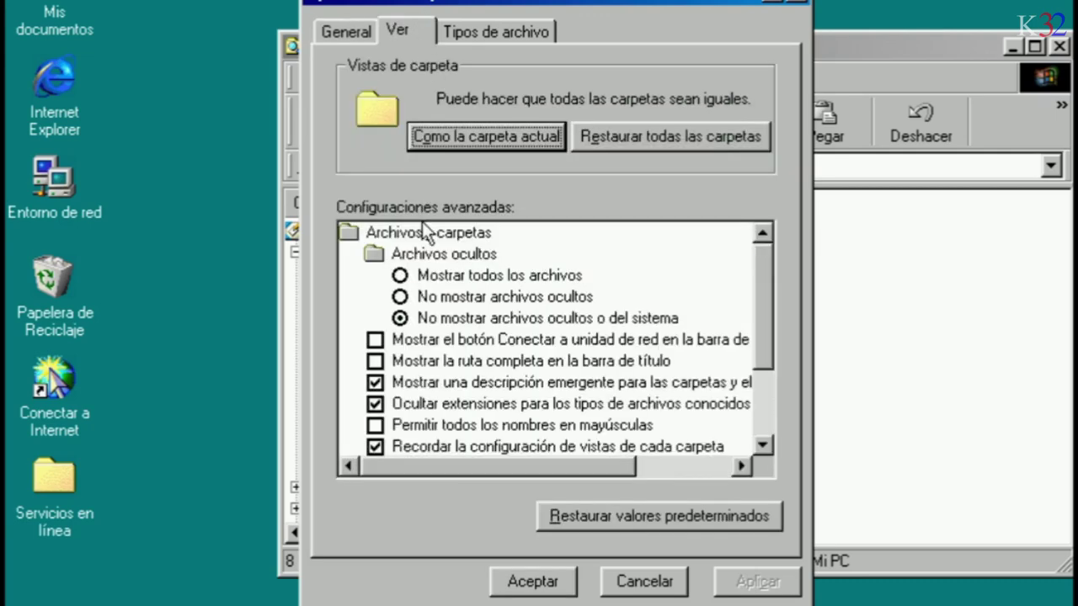
left_click(425, 277)
left_click(531, 585)
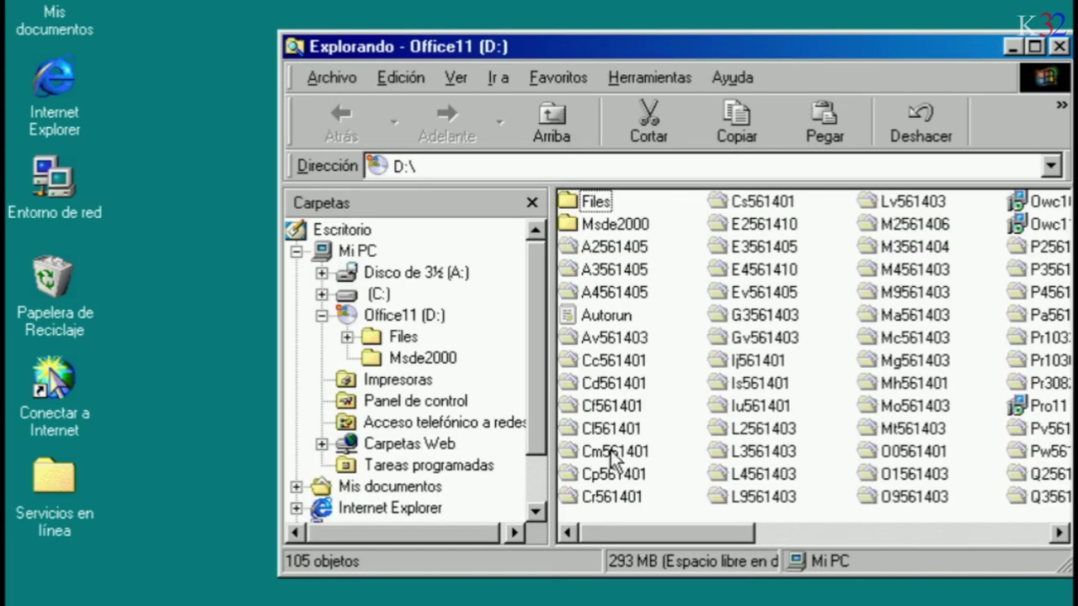
Copy all files and folders from the Office11 disc into a new desktop folder named Office 2003
left_click_drag(779, 42, 665, 74)
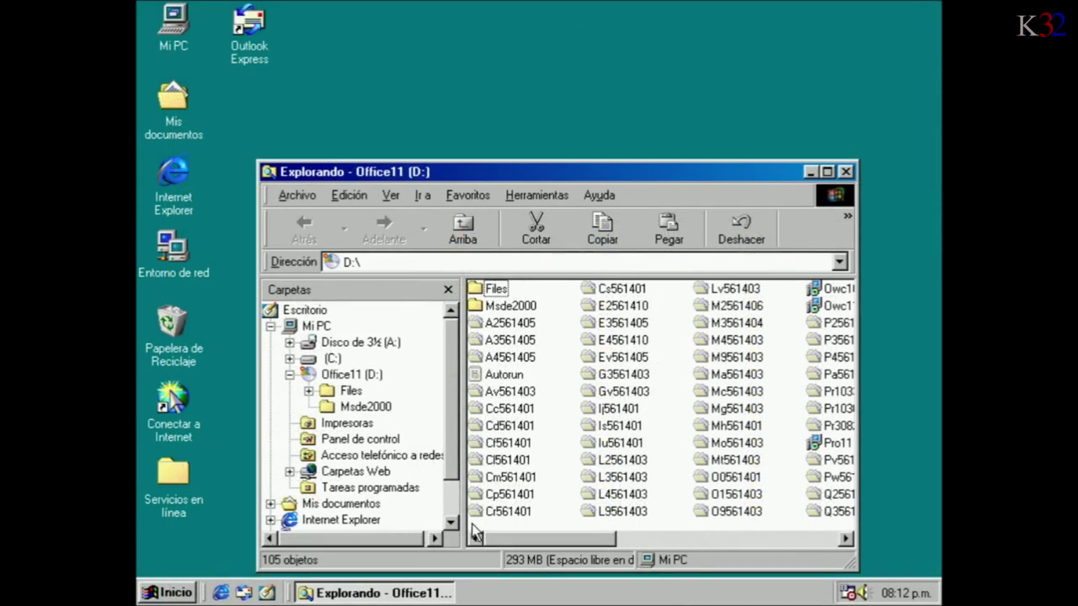
key("ctrl+e")
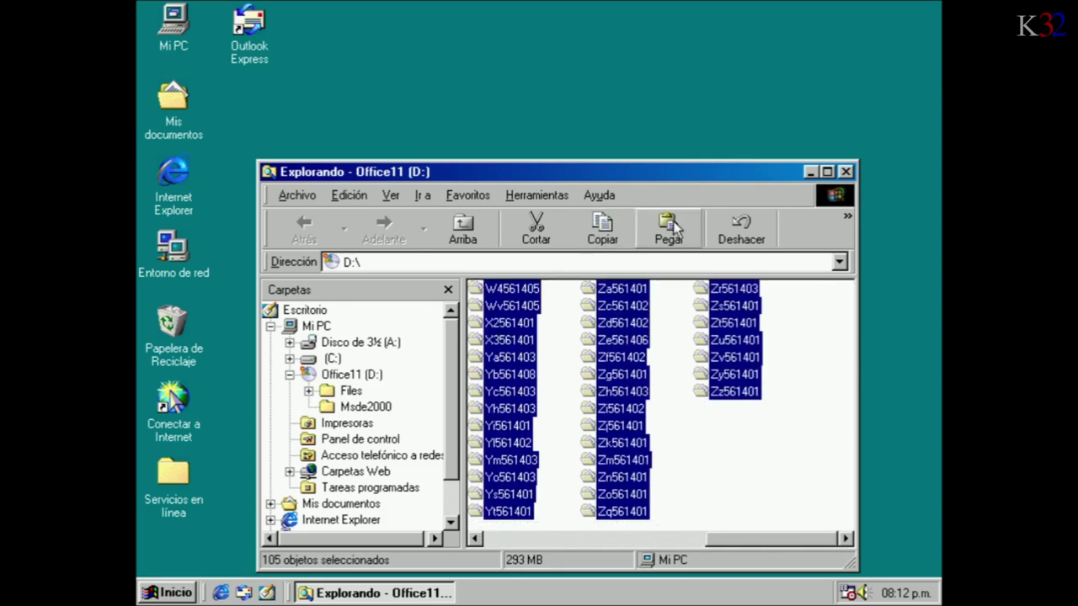
left_click(810, 172)
right_click(389, 150)
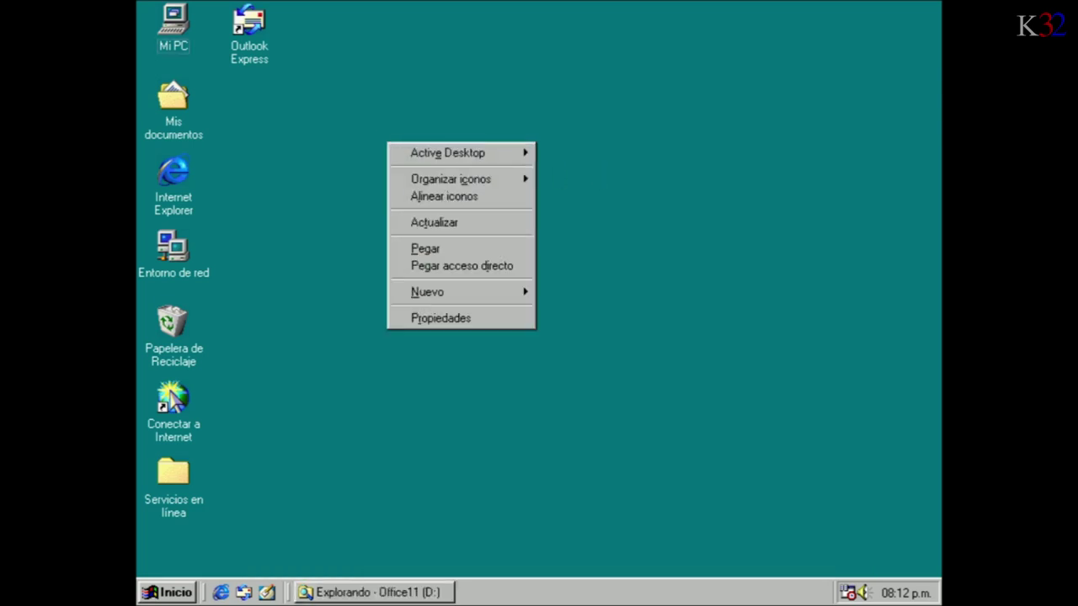
mouse_move(455, 292)
left_click(593, 295)
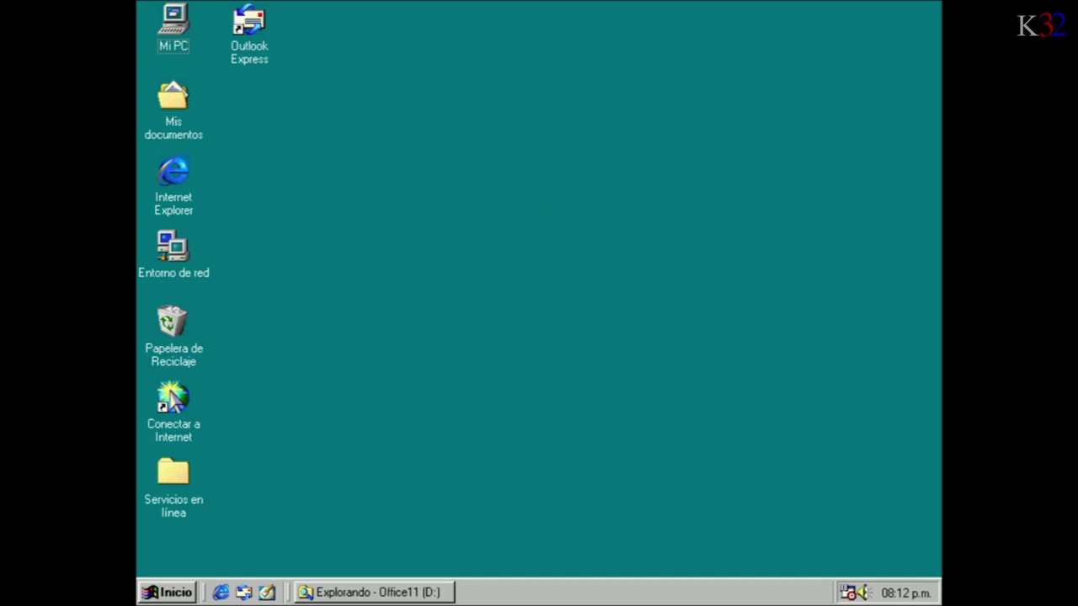
type("Office 2003")
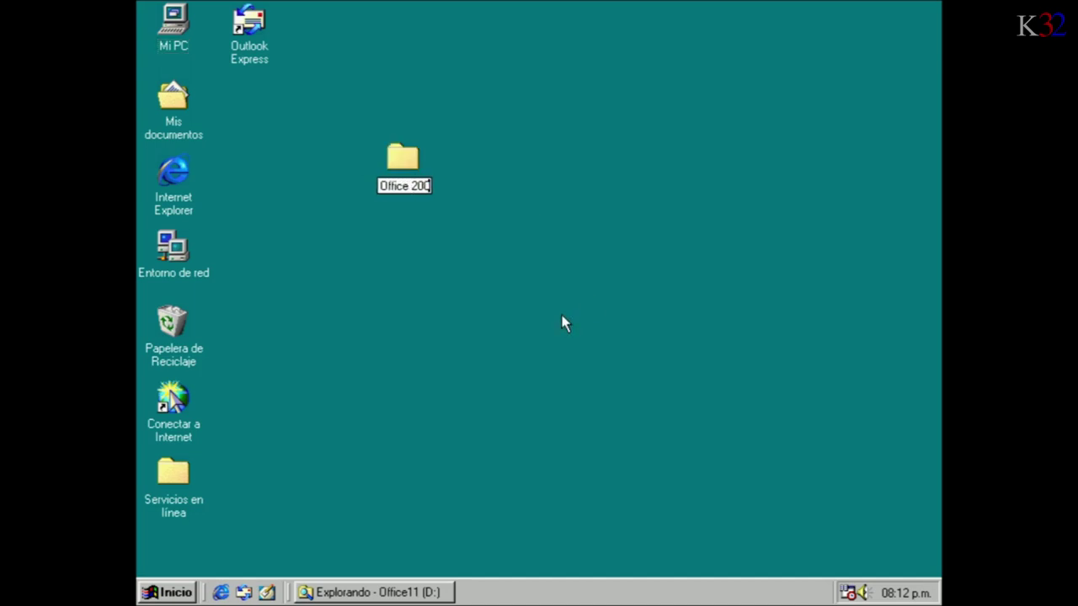
key("Return")
double_click(406, 160)
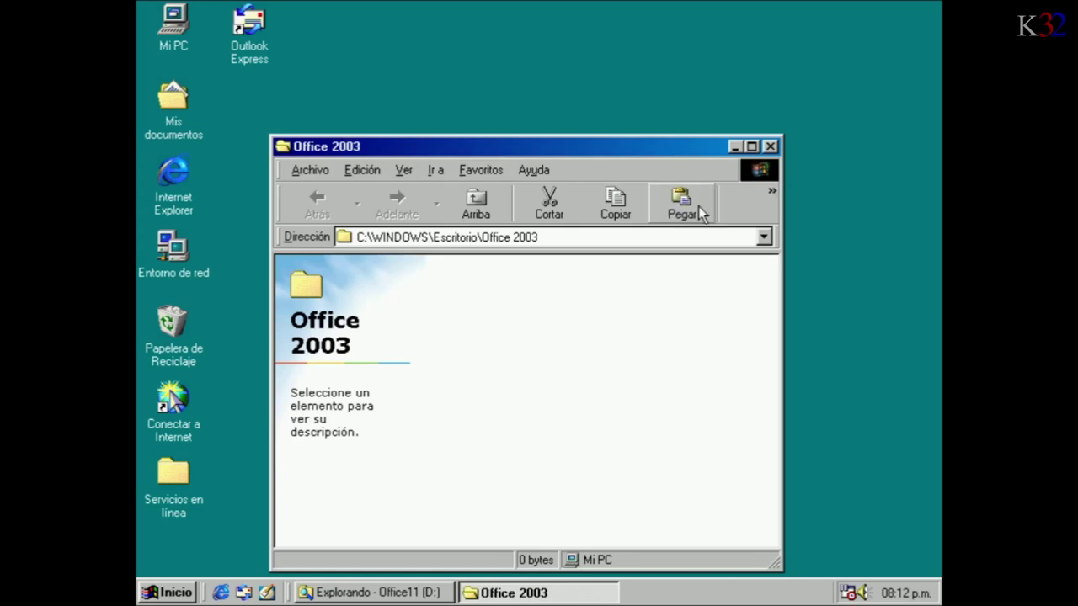
left_click(701, 215)
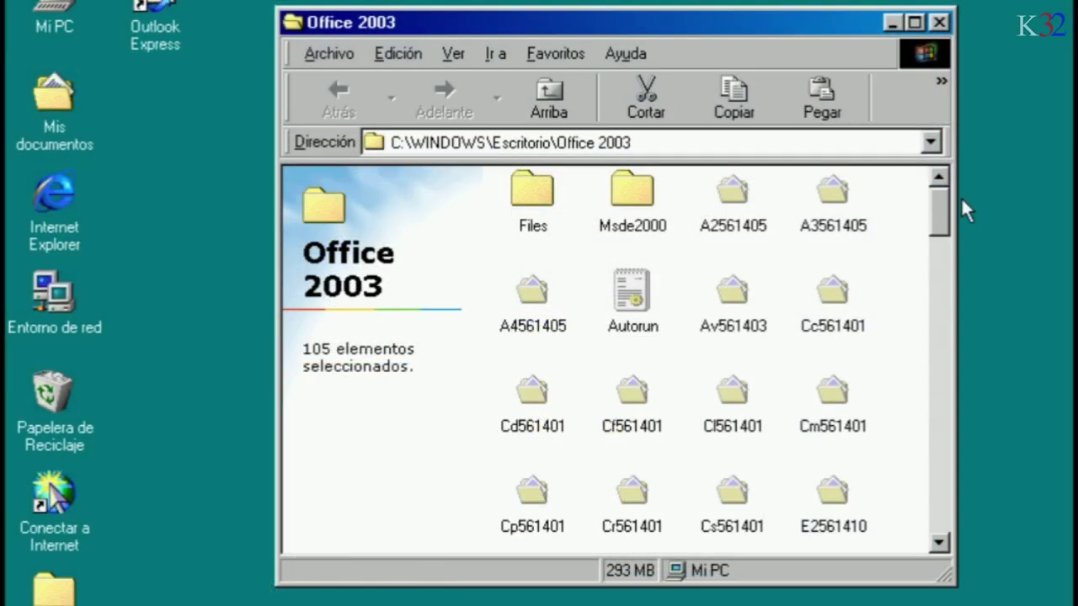
Clear the read-only attribute of the Pro11 installer package in the Office 2003 desktop folder
left_click_drag(936, 196, 936, 338)
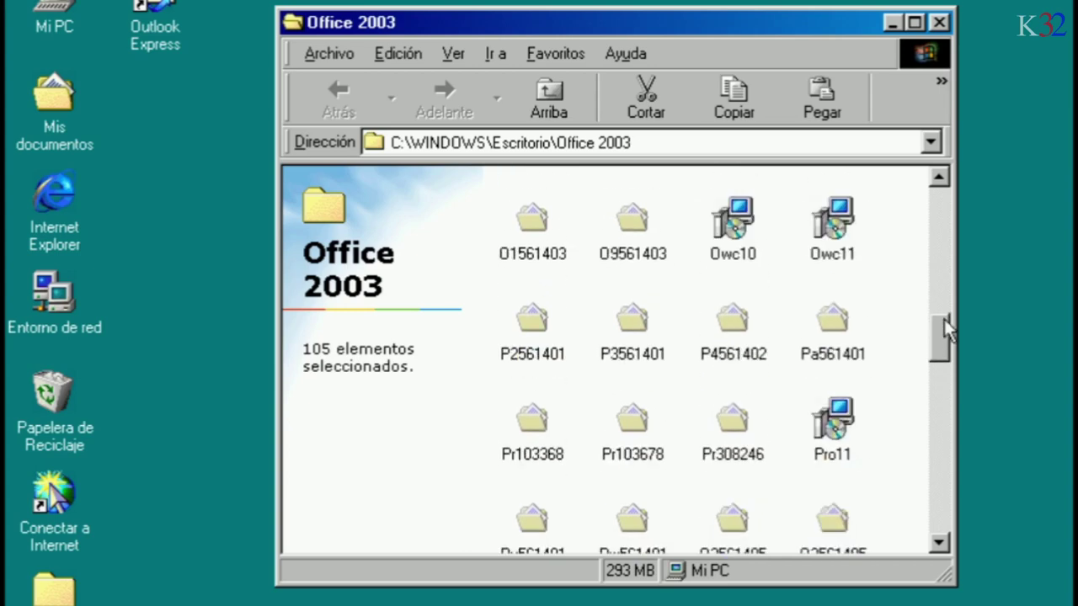
right_click(833, 425)
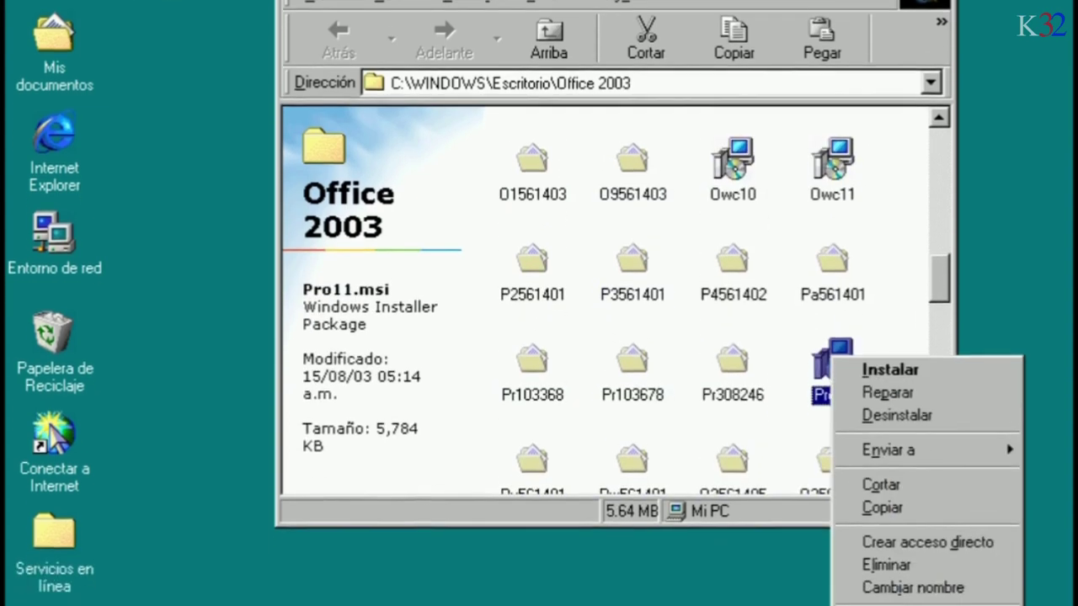
left_click(902, 571)
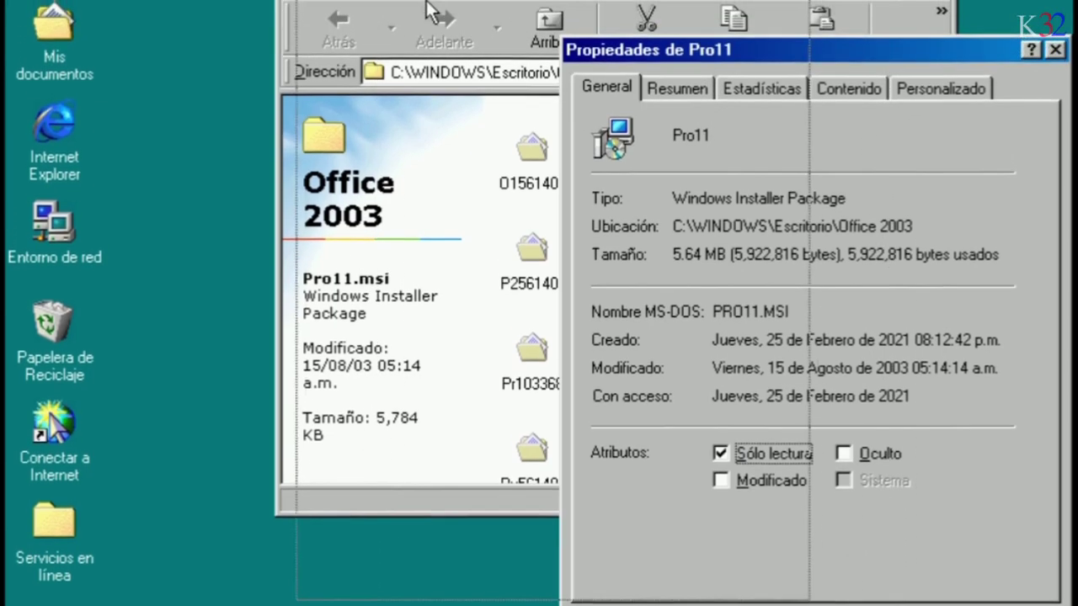
left_click_drag(700, 8, 443, 0)
left_click(529, 413)
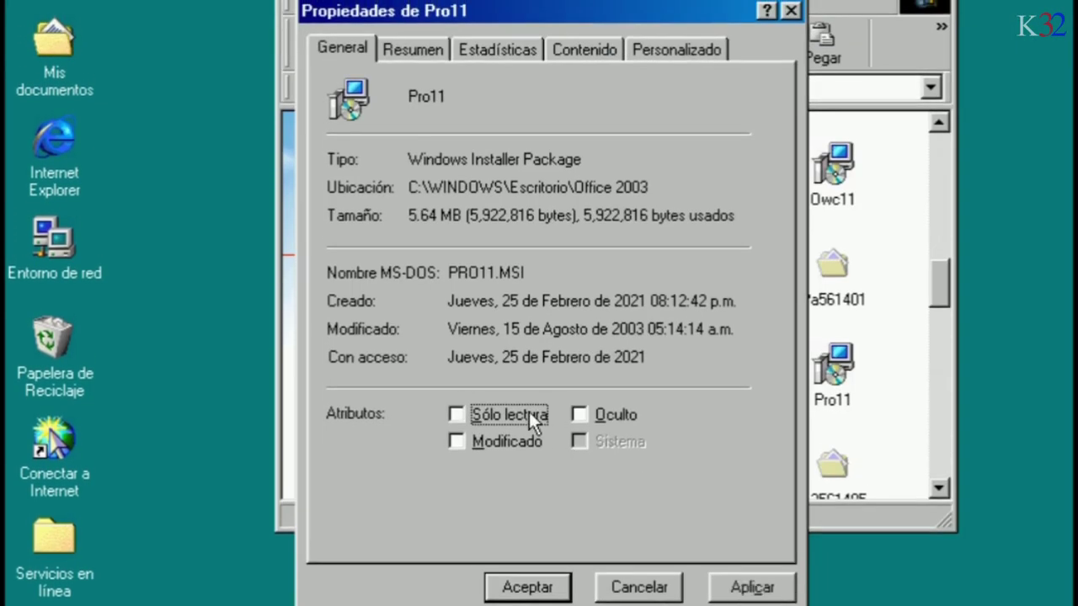
left_click(529, 587)
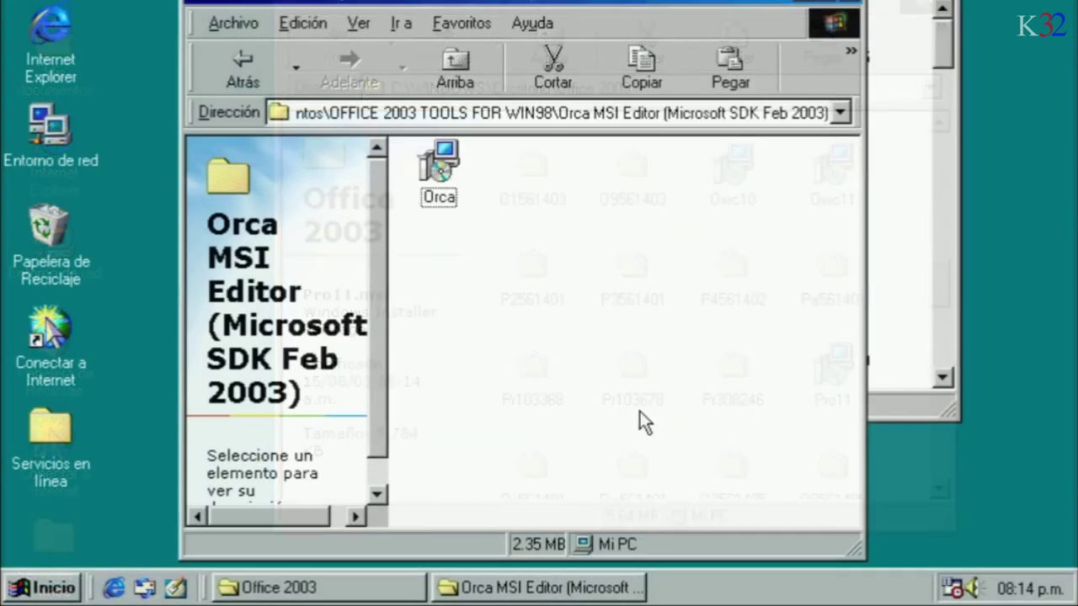
Start Orca and load the Pro11 package from the Office 2003 folder into it
left_click(32, 590)
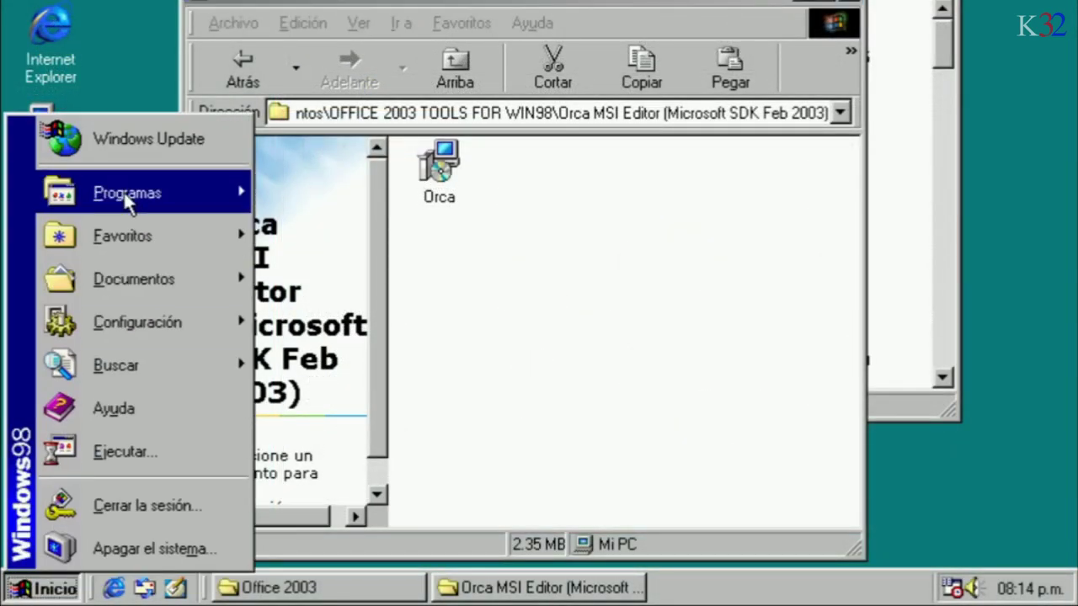
mouse_move(122, 190)
left_click(308, 379)
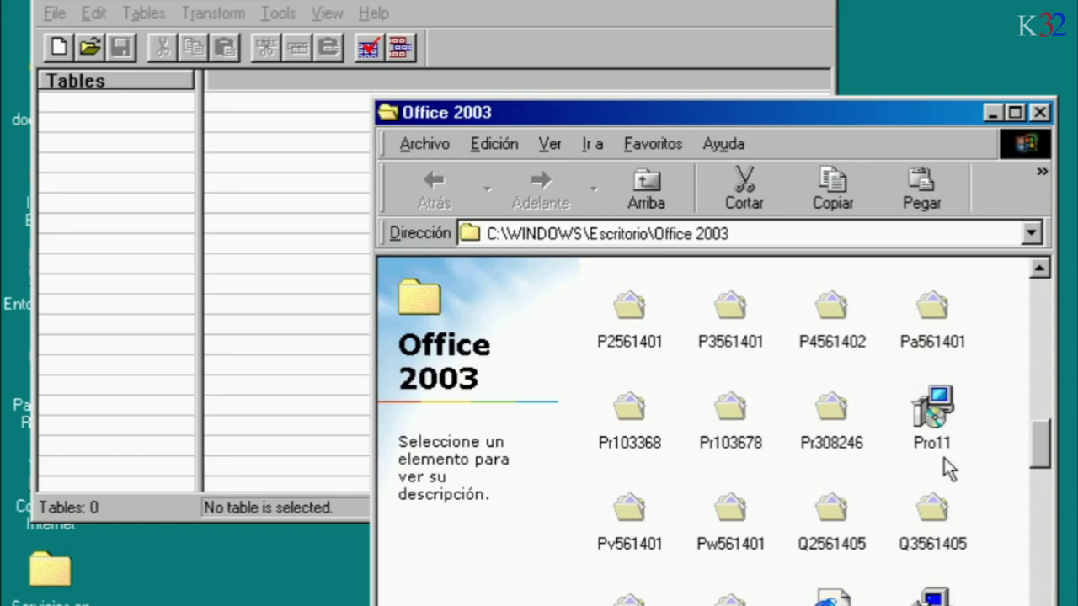
left_click_drag(944, 446, 155, 259)
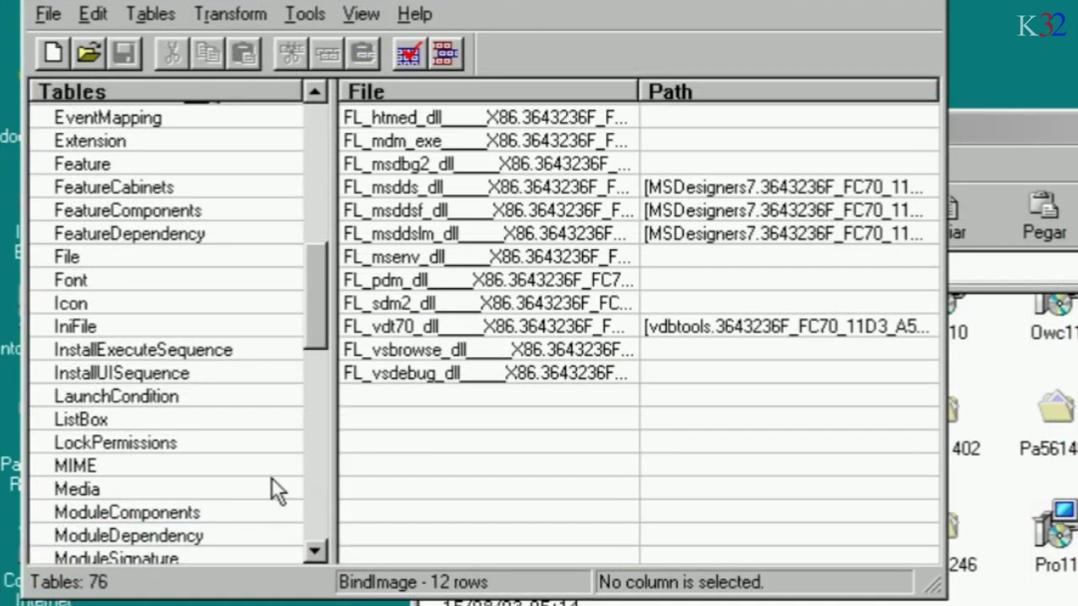
Delete the CheckOperatingSystem row from the InstallExecuteSequence table, accepting the permanent removal
left_click(100, 349)
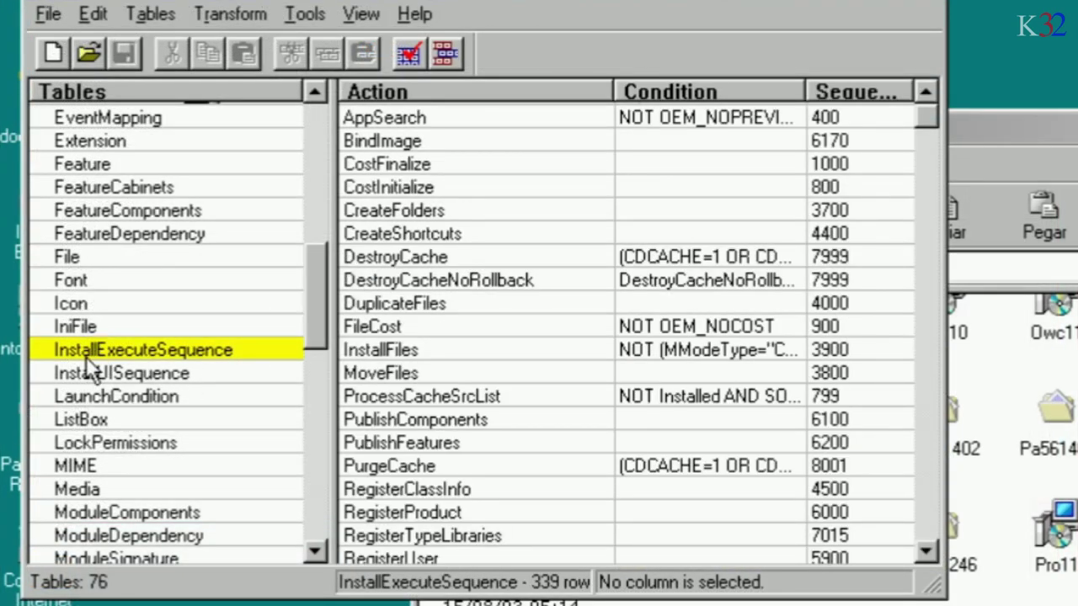
left_click(393, 210)
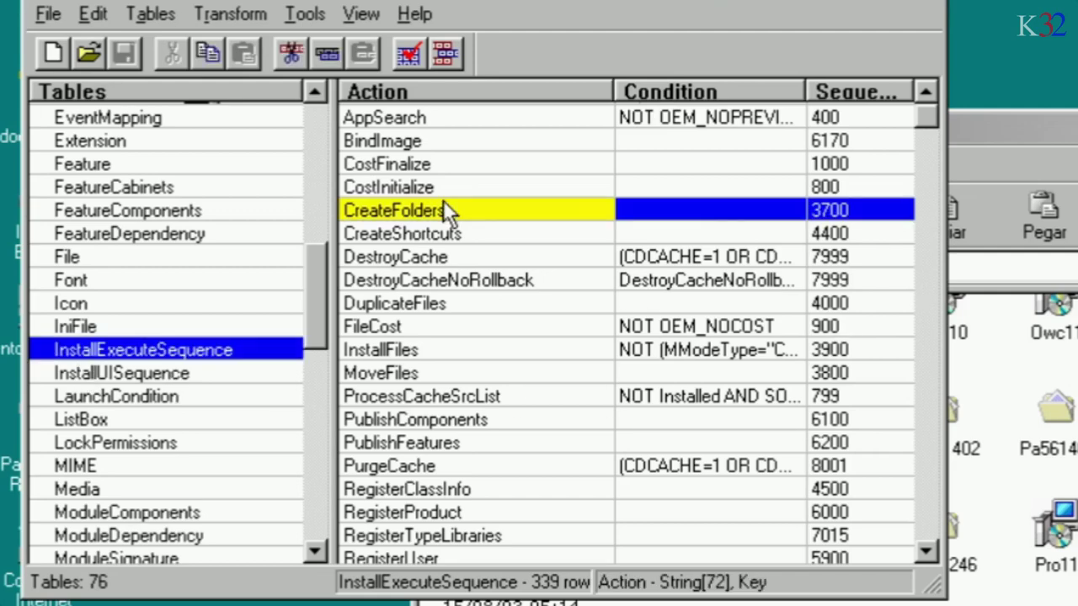
scroll(925, 551, "down", 3)
scroll(640, 337, "down", 20)
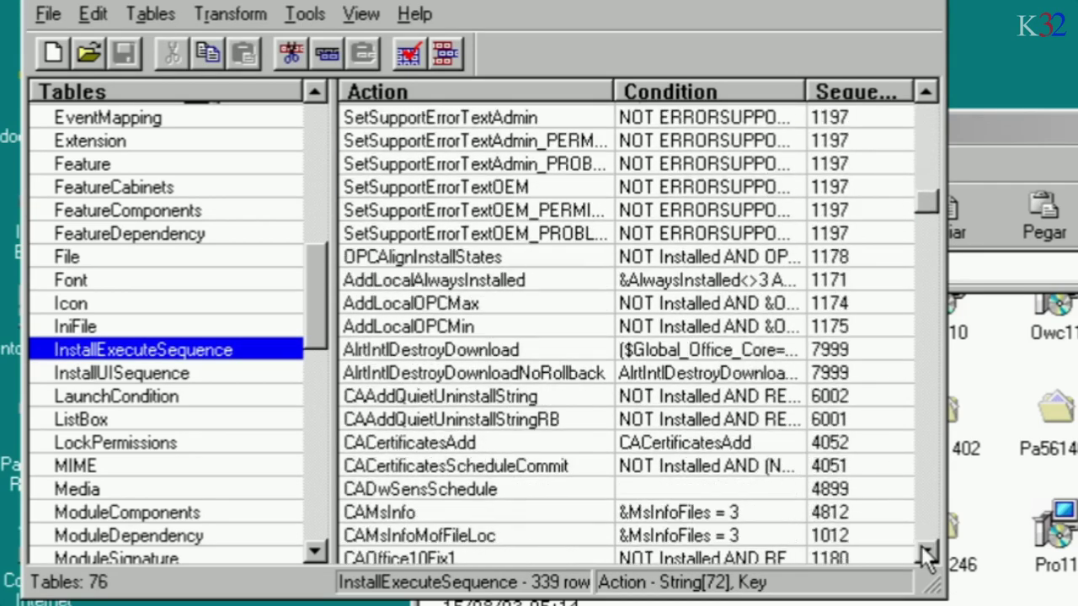
scroll(925, 551, "down", 11)
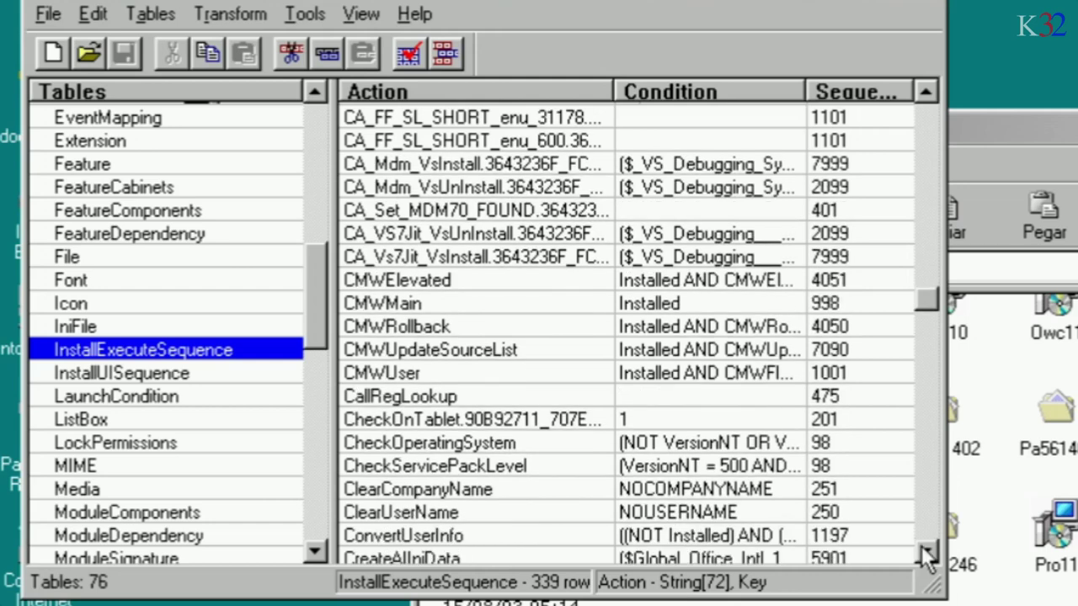
left_click(925, 553)
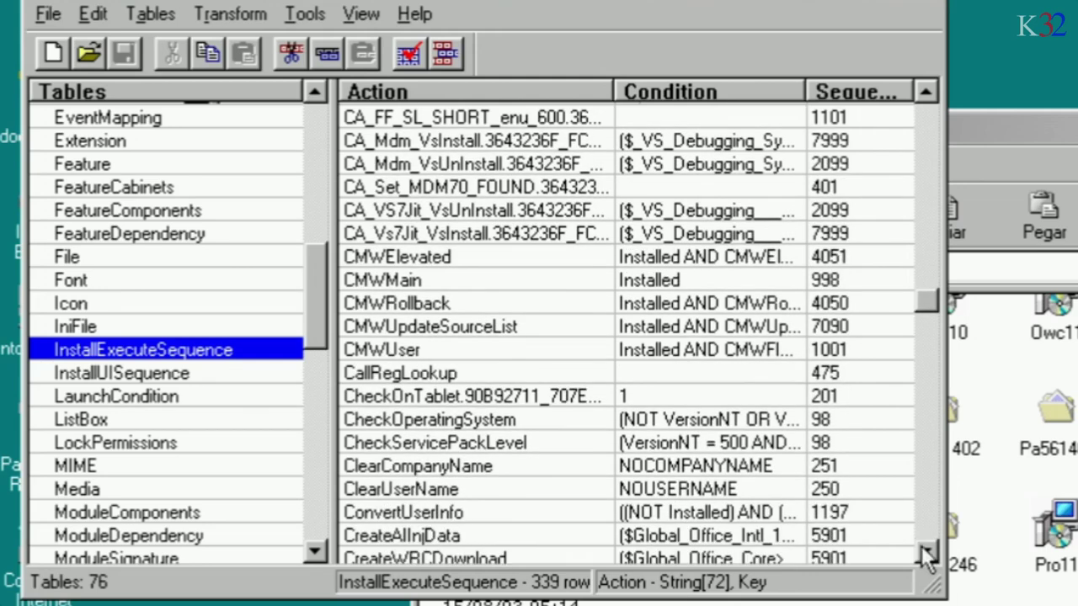
left_click(373, 426)
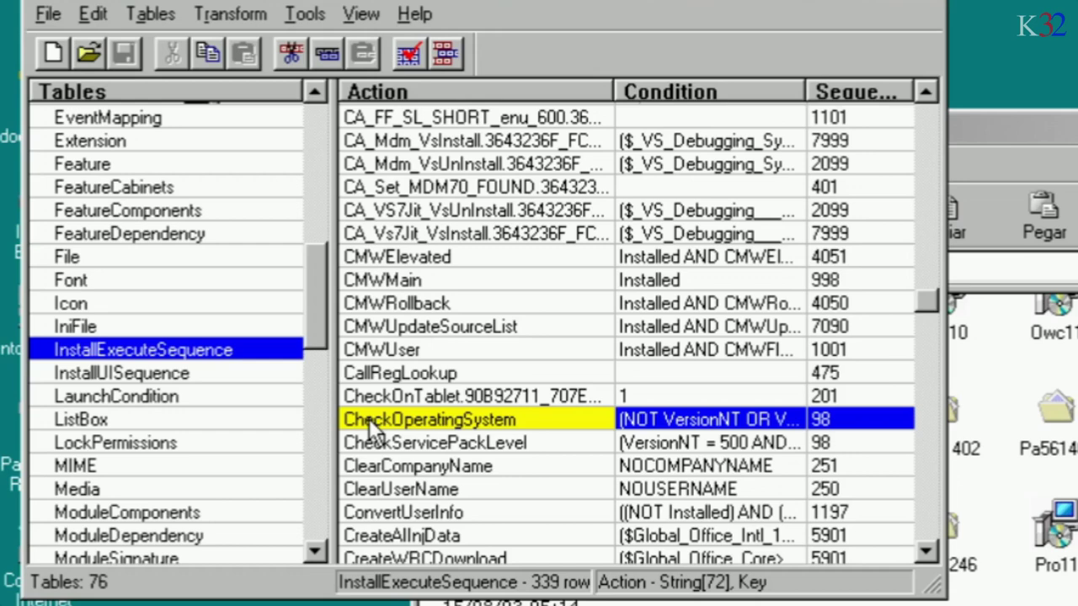
key("Delete")
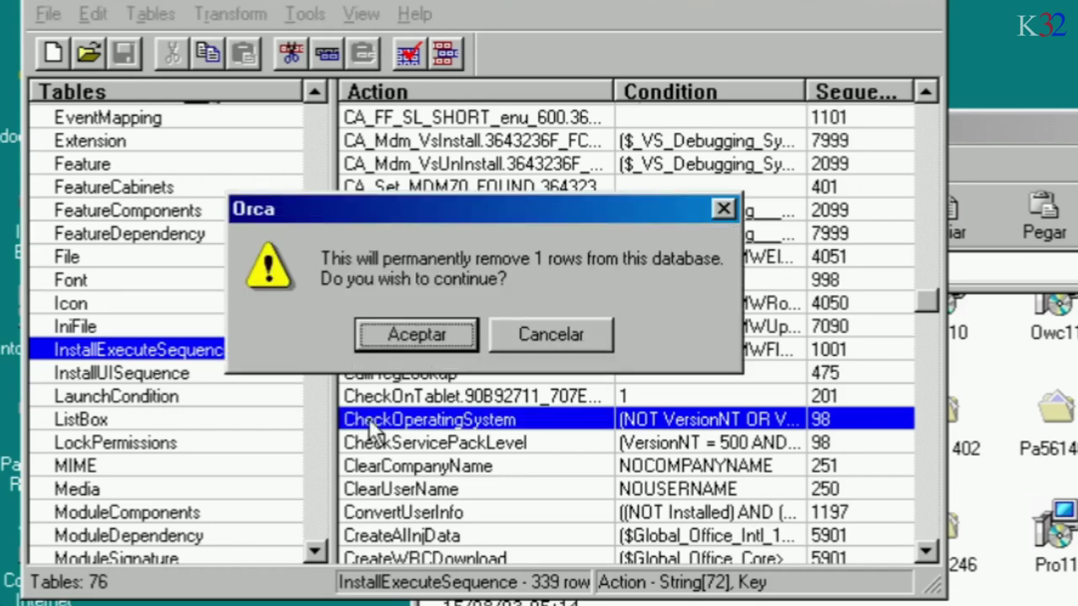
left_click(406, 335)
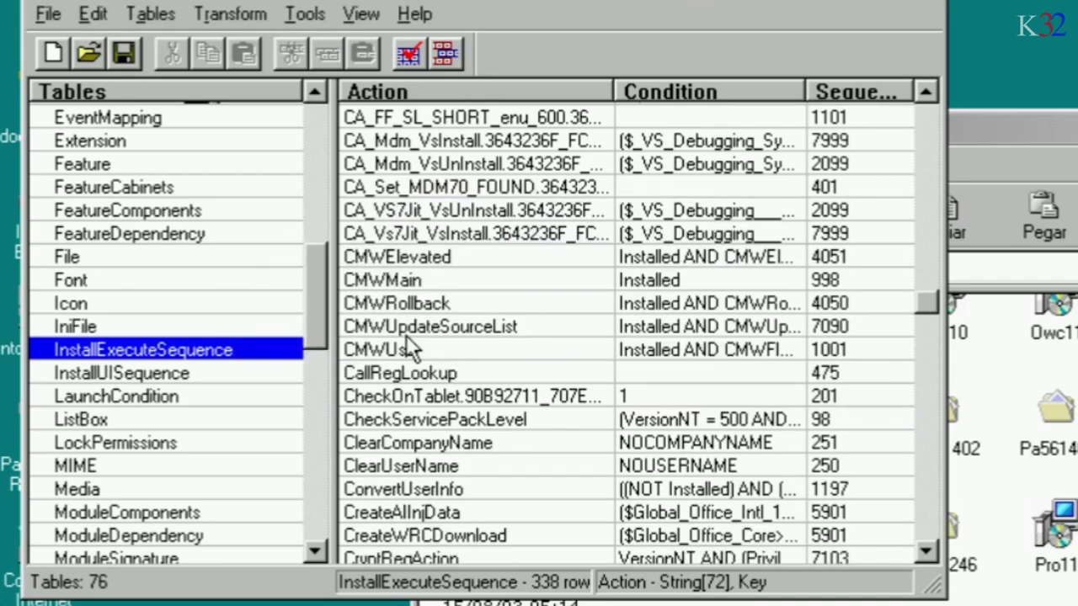
Delete the CheckOperatingSystem row from the InstallUISequence table as well
left_click(120, 376)
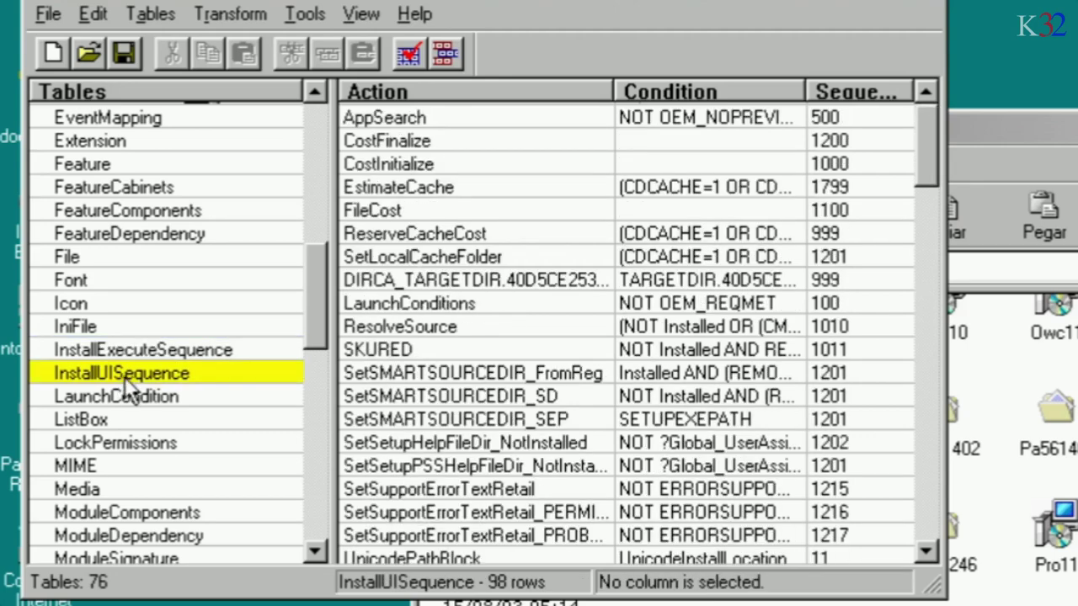
left_click_drag(923, 126, 847, 293)
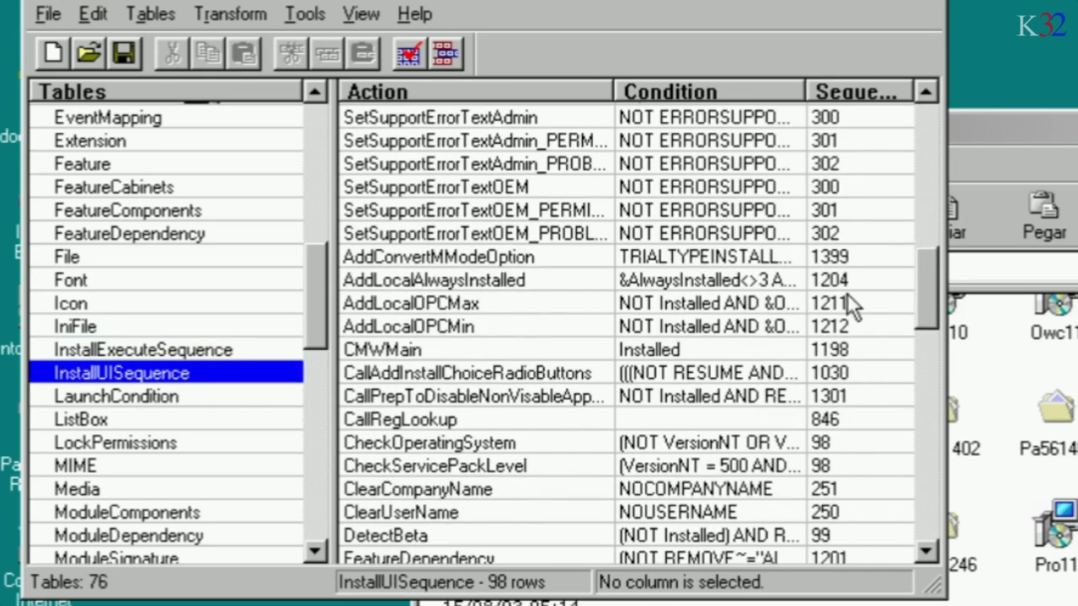
left_click(517, 442)
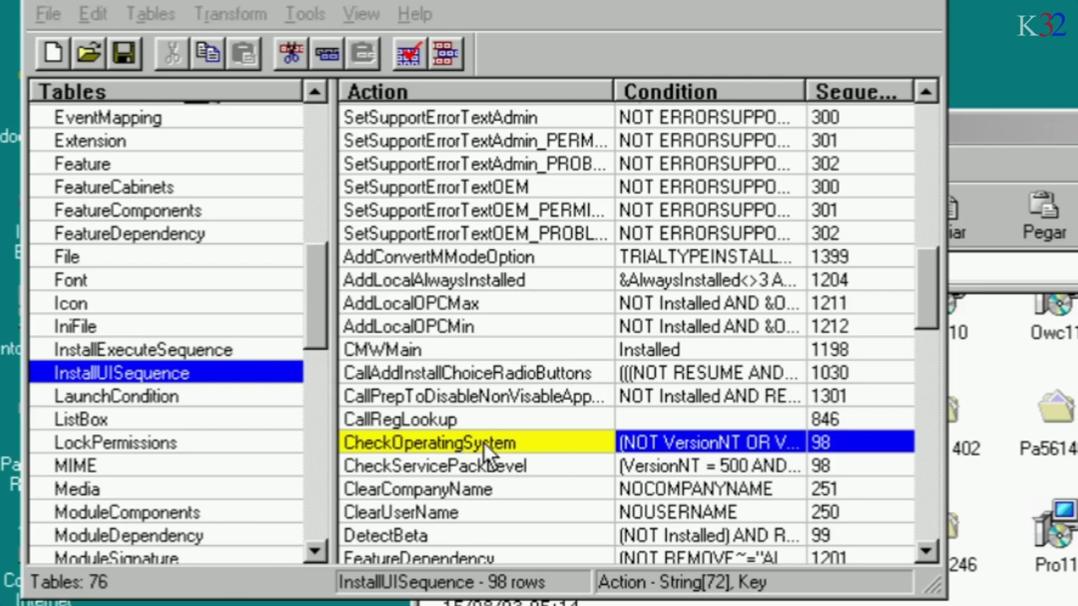
key("Delete")
left_click(416, 334)
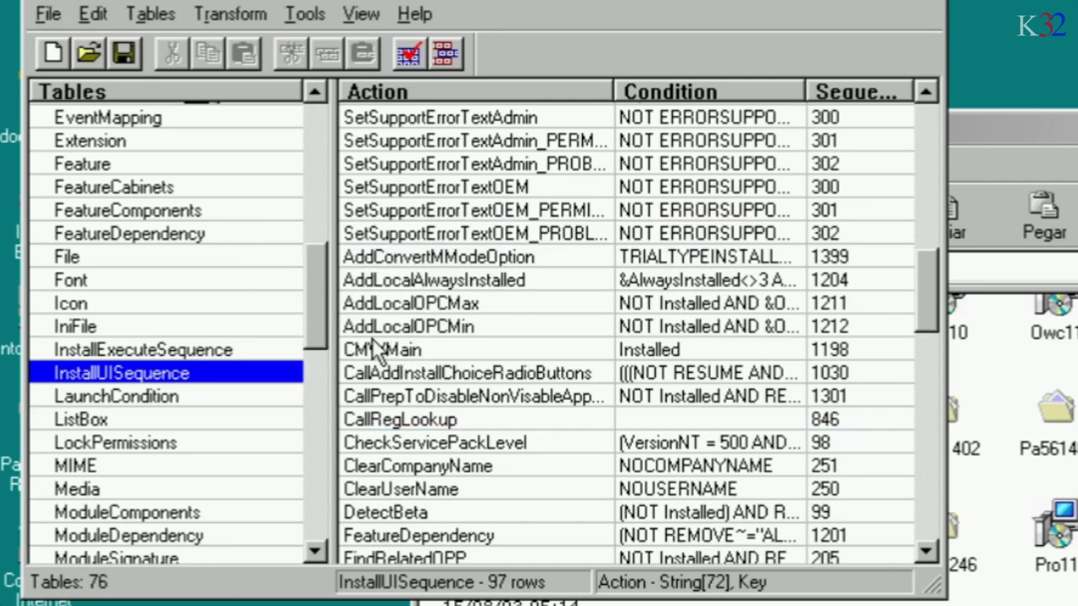
Delete both InjectorService rows, for Everyone and Guests, from the SecureObjects table
left_click(172, 467)
left_click(315, 552)
scroll(166, 337, "down", 5)
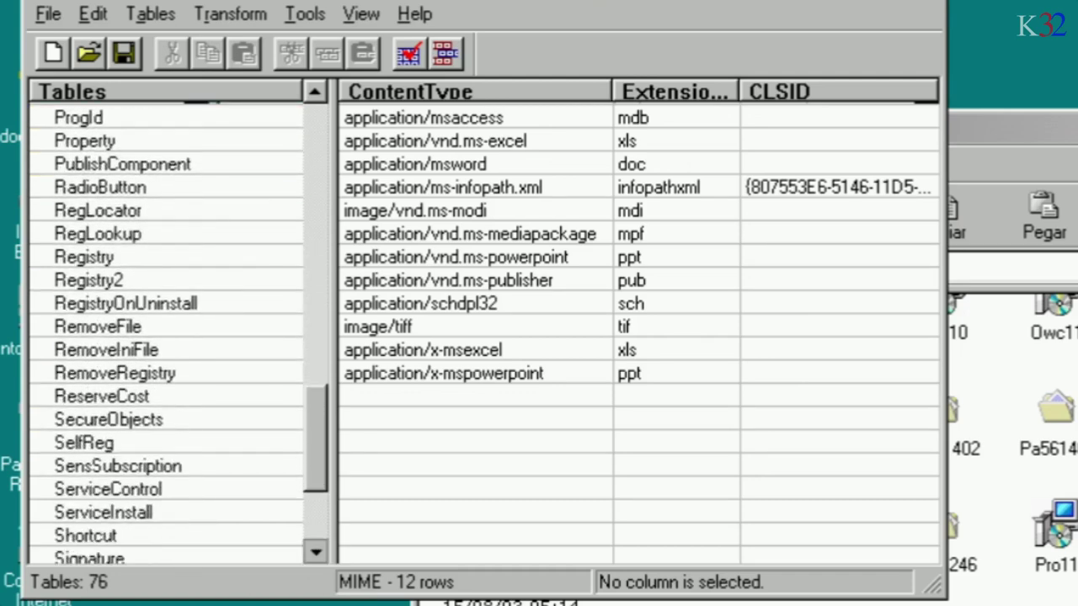
left_click(313, 551)
left_click(132, 404)
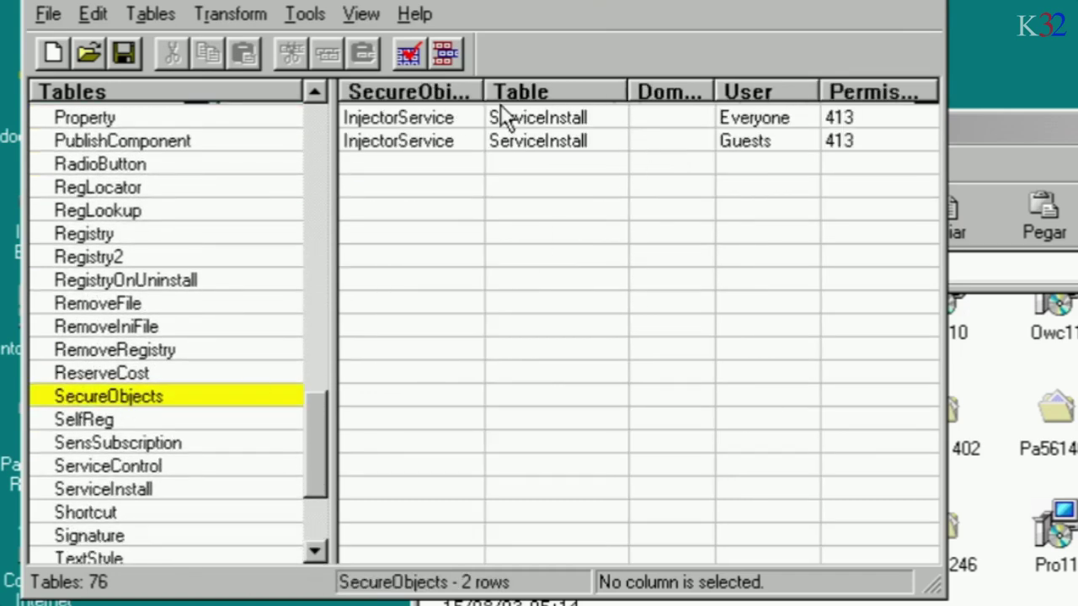
left_click(434, 125)
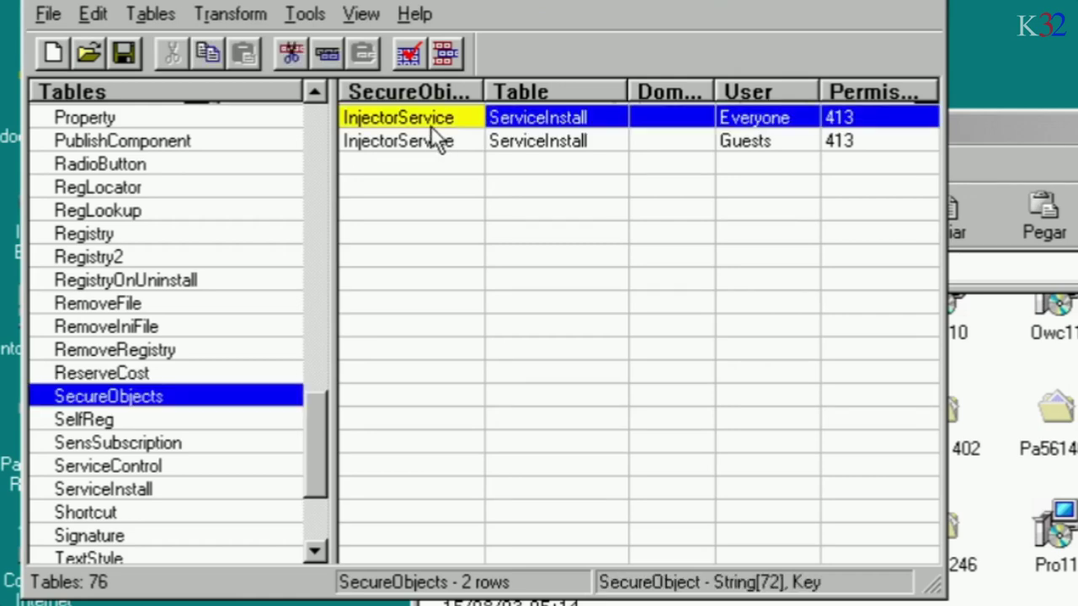
key("Delete")
key("Return")
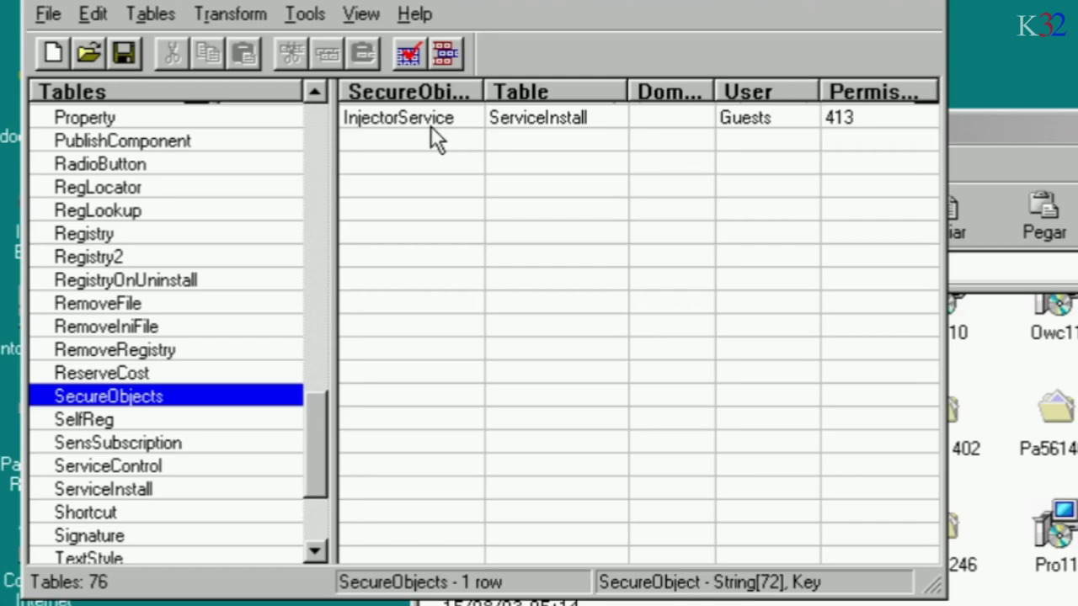
left_click(430, 125)
key("Delete")
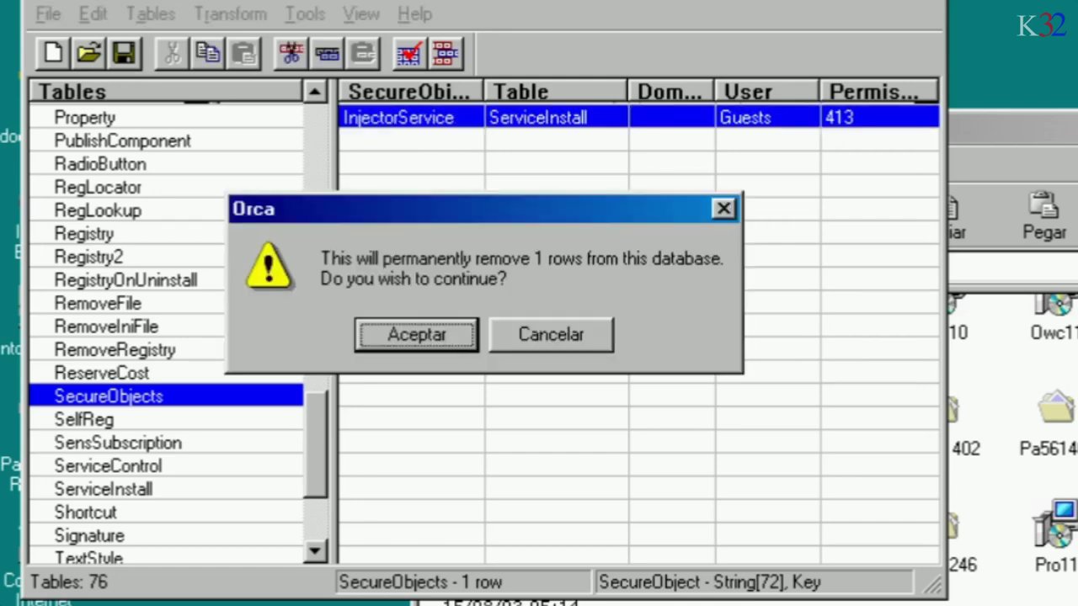
key("Return")
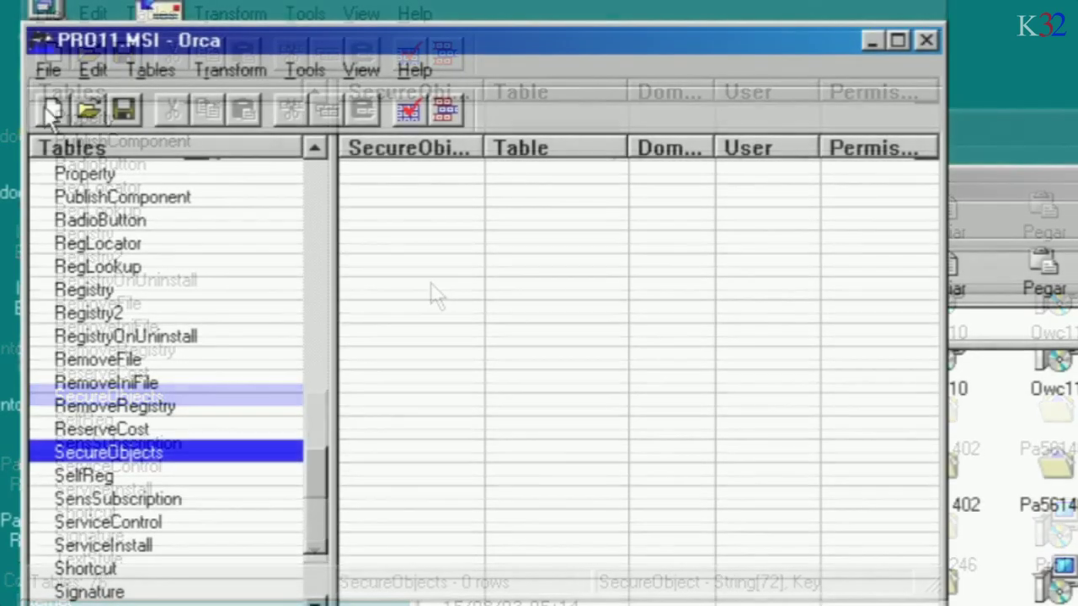
Save the edited package under the name pro11_mod in the Office 2003 folder on the desktop
left_click(49, 70)
left_click(70, 187)
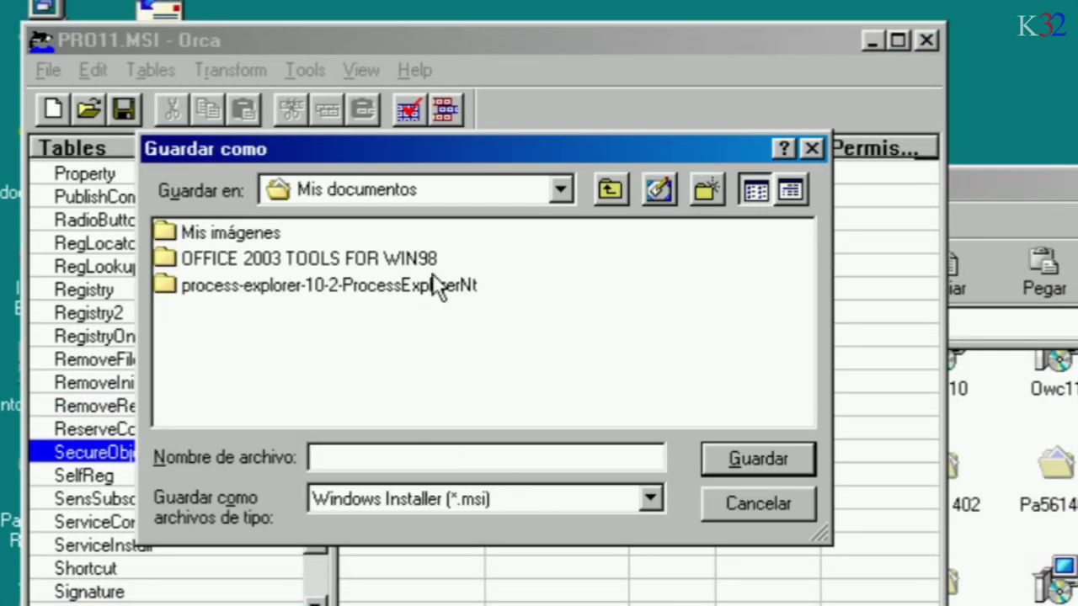
left_click(618, 196)
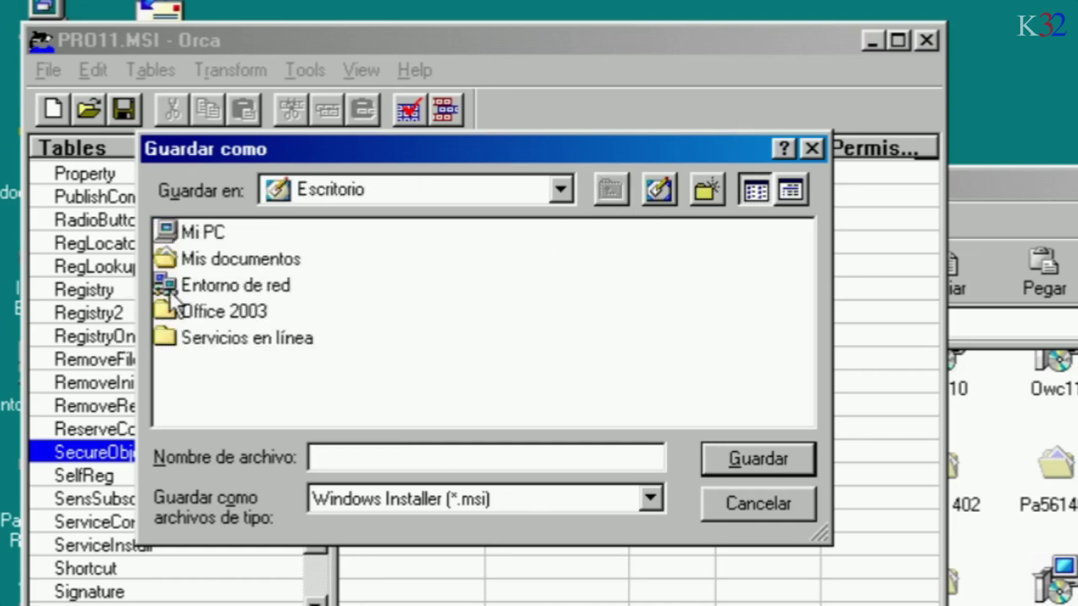
left_click(221, 312)
double_click(215, 307)
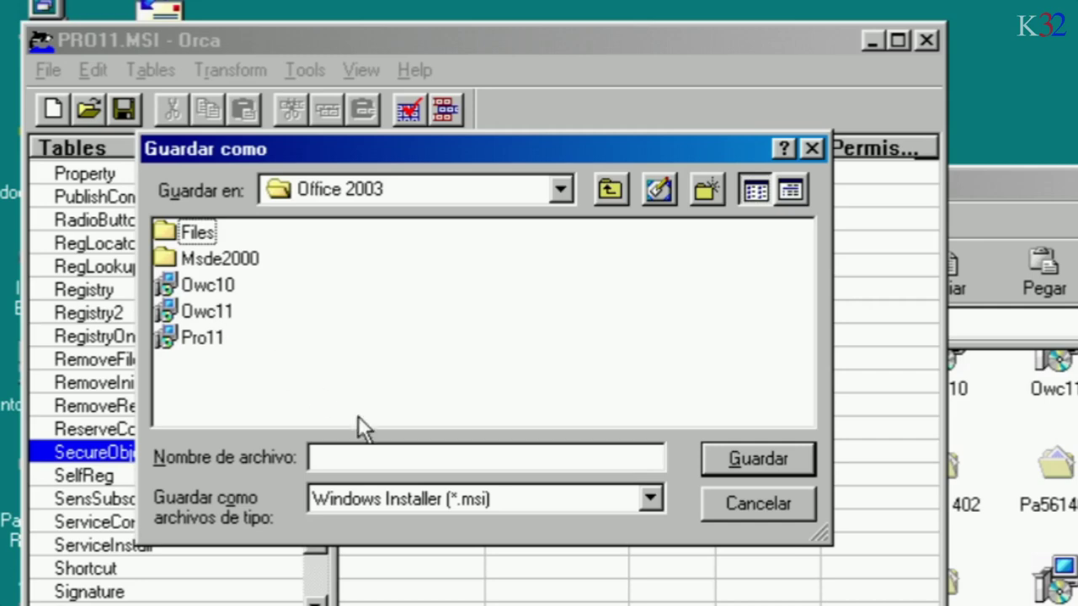
left_click(392, 458)
type("por11")
key("BackSpace")
key("BackSpace")
key("BackSpace")
key("BackSpace")
key("BackSpace")
type("pro11")
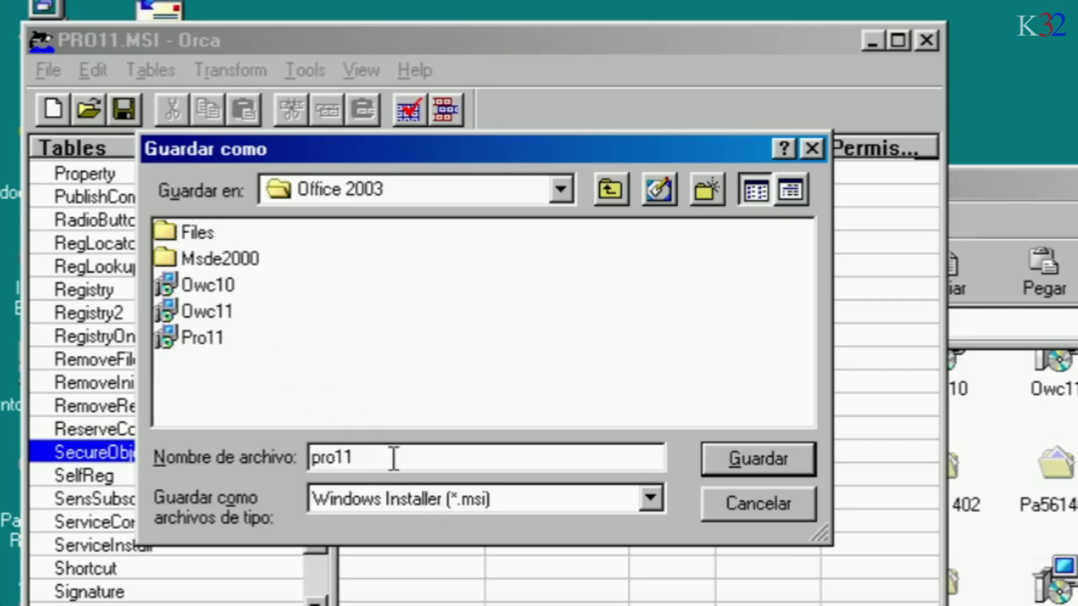
type("_mod")
left_click(781, 456)
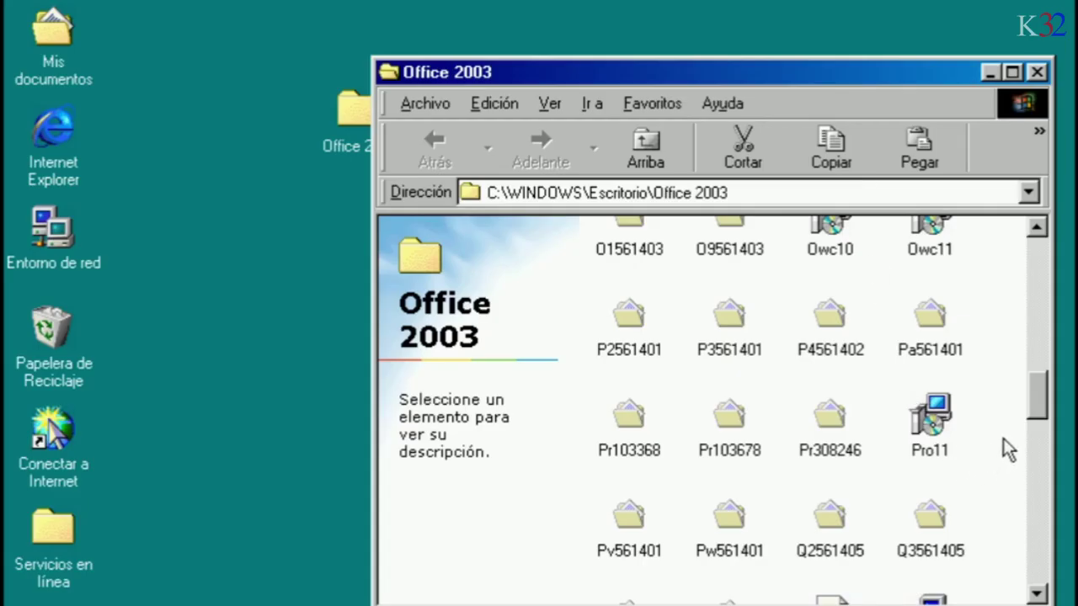
Find pro11_mod at the end of the Office 2003 folder and try to run it
left_click_drag(1044, 393, 977, 591)
left_click(752, 571)
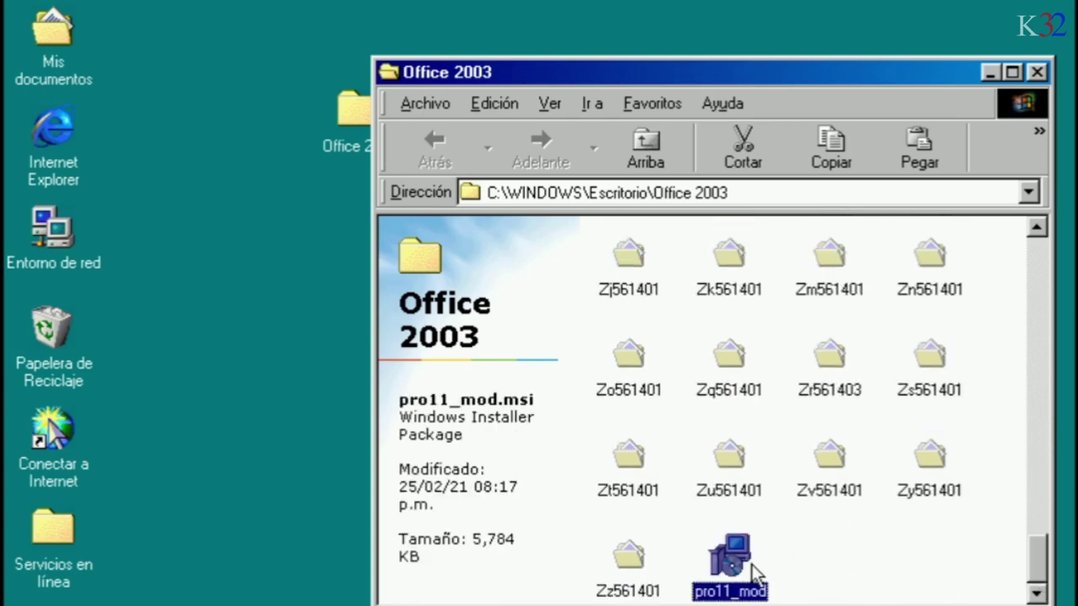
left_click(793, 573)
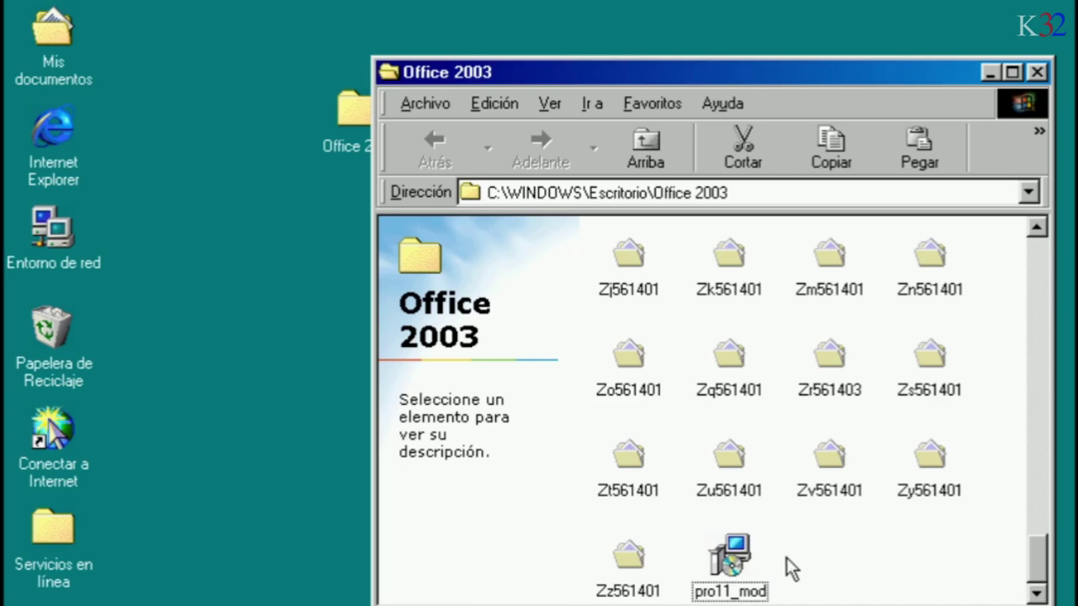
double_click(725, 557)
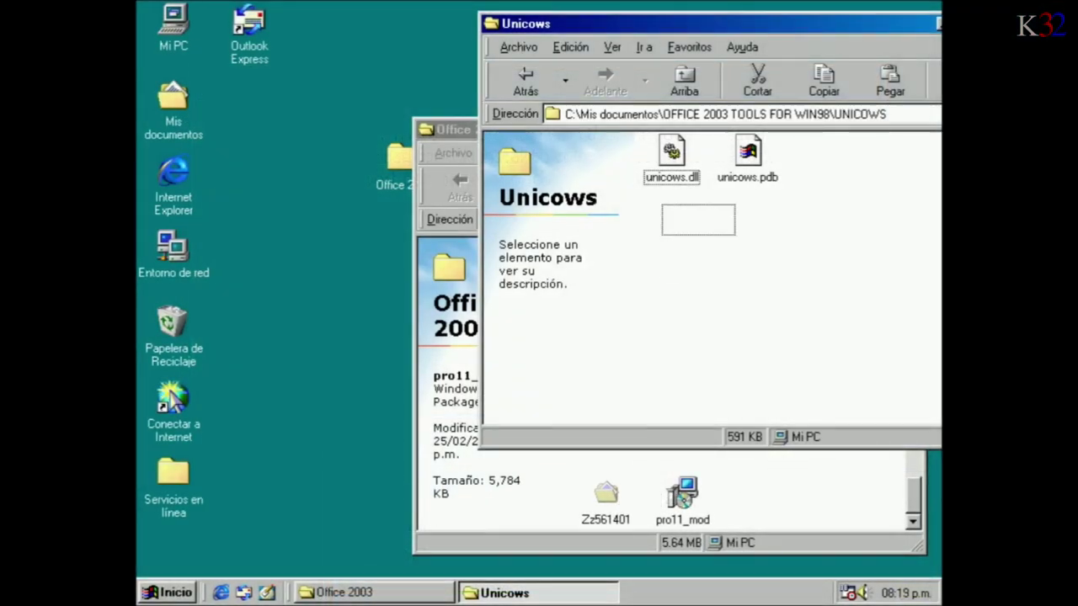
Copy unicows.dll and unicows.pdb from the Unicows folder and open Mi PC beside it
left_click_drag(734, 205, 787, 160)
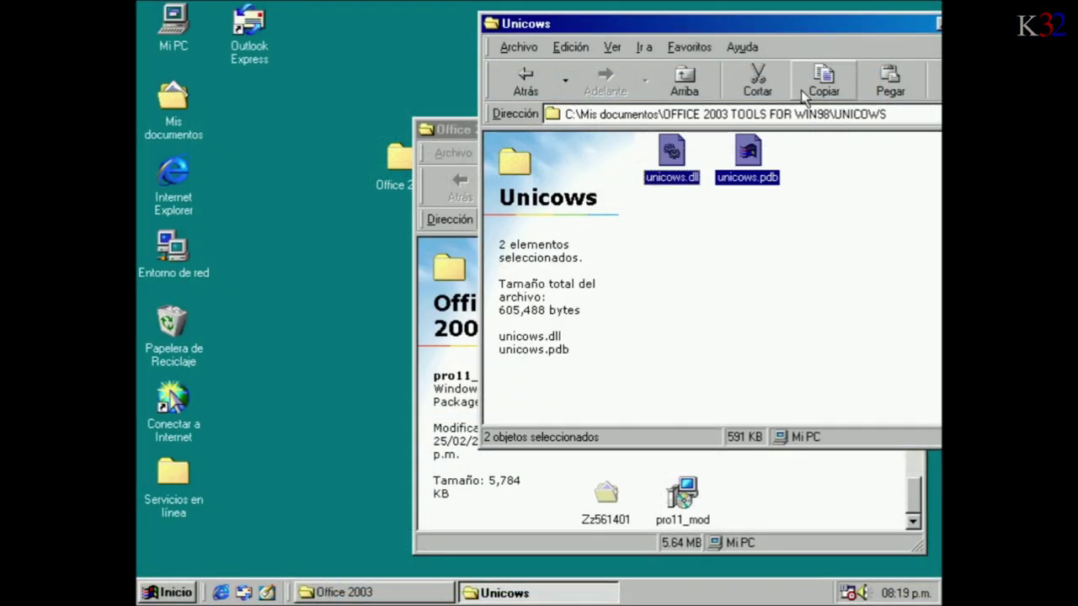
left_click(824, 80)
double_click(174, 21)
left_click_drag(723, 75, 416, 68)
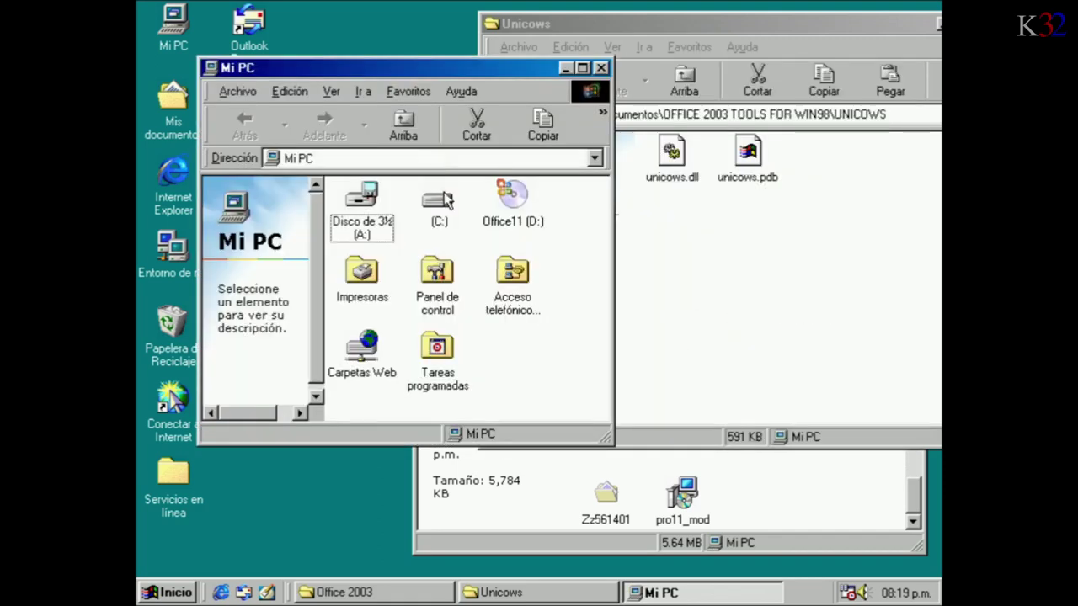
Open C:\WINDOWS\SYSTEM, reveal its files, and paste the two copied unicows files there
double_click(438, 200)
double_click(361, 269)
left_click(556, 279)
left_click(467, 305)
key("s")
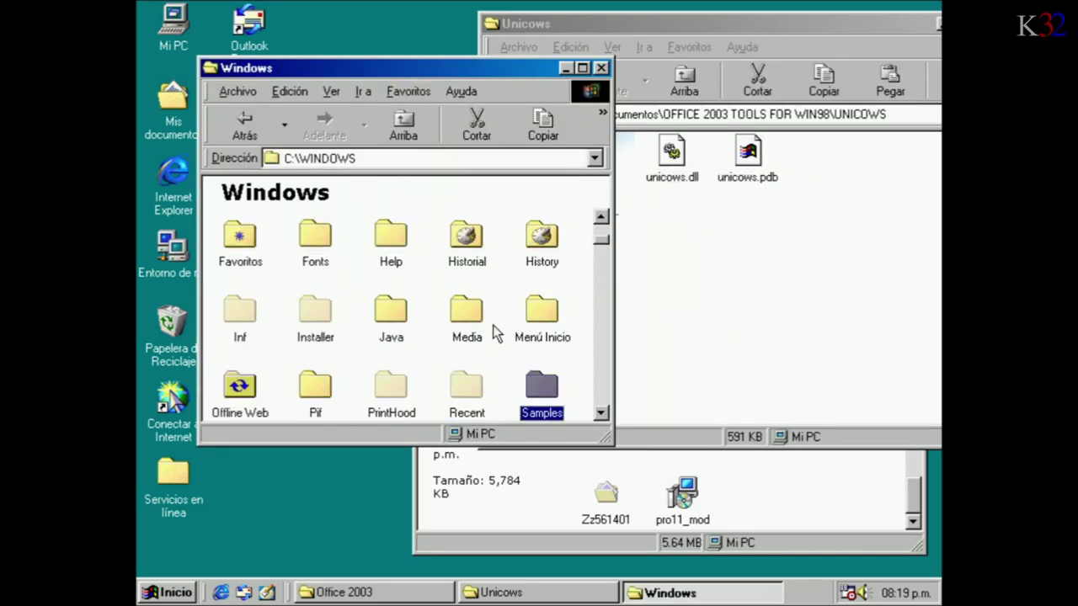
scroll(497, 390, "down", 2)
double_click(544, 311)
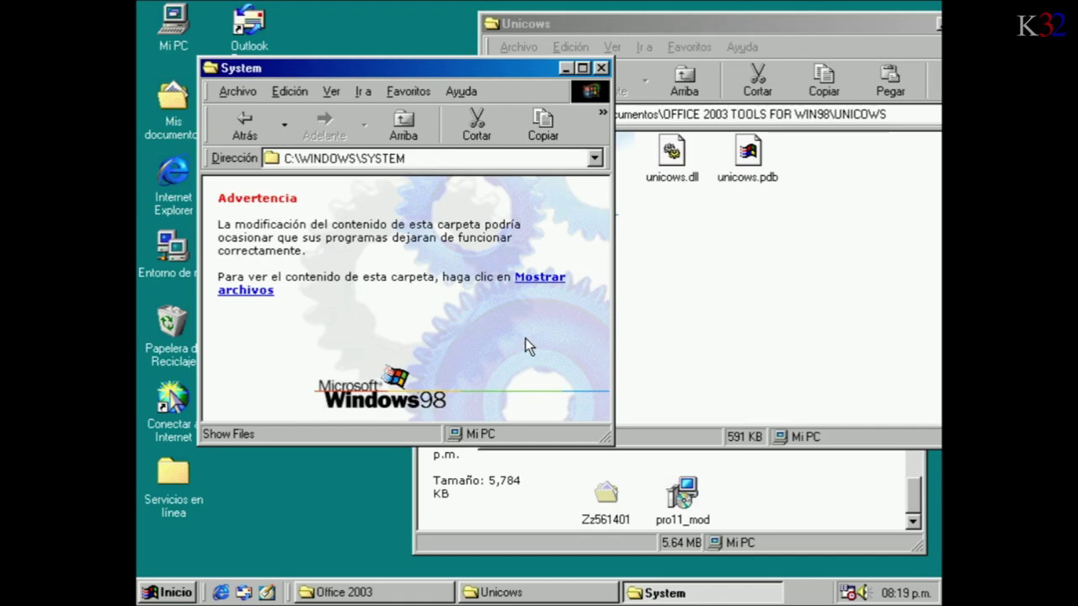
left_click(534, 283)
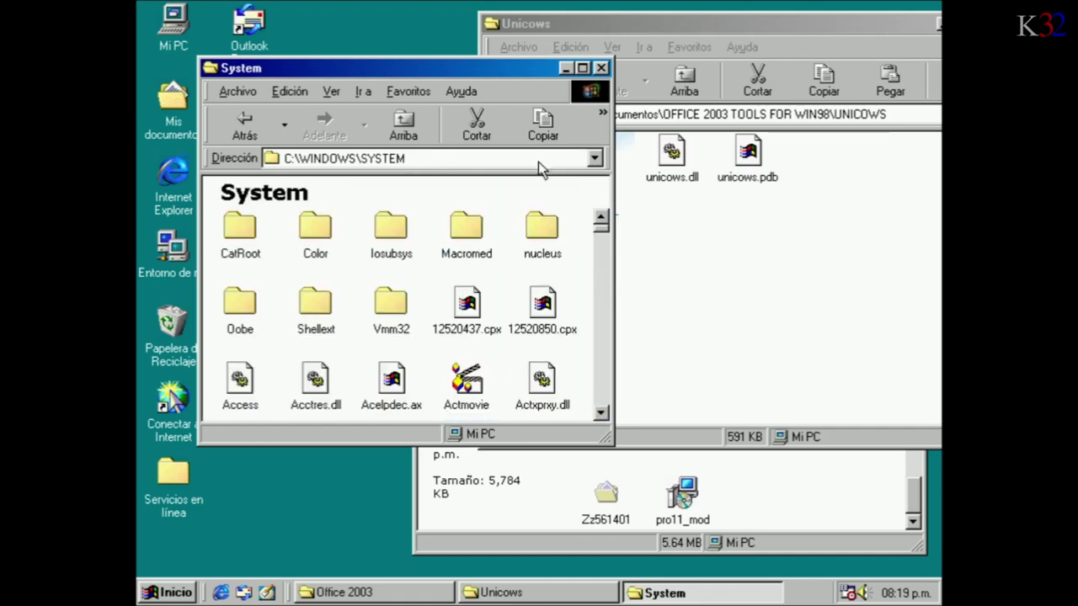
right_click(572, 367)
left_click(607, 498)
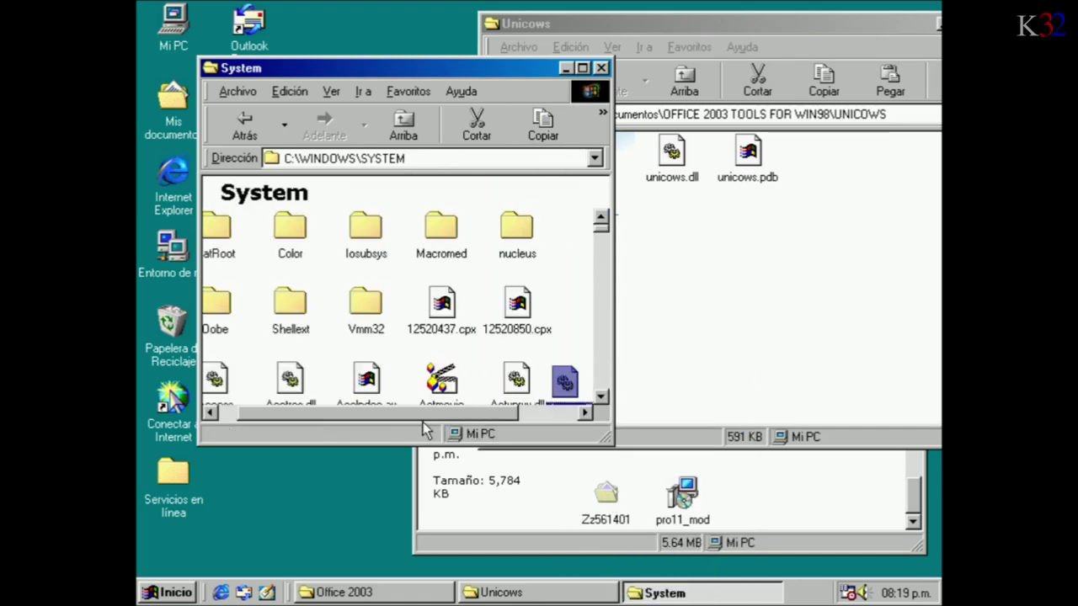
Close the System folder and return from Unicows to the OFFICE 2003 TOOLS FOR WIN98 folder
left_click(600, 401)
left_click(553, 387)
left_click(484, 312)
left_click(789, 329)
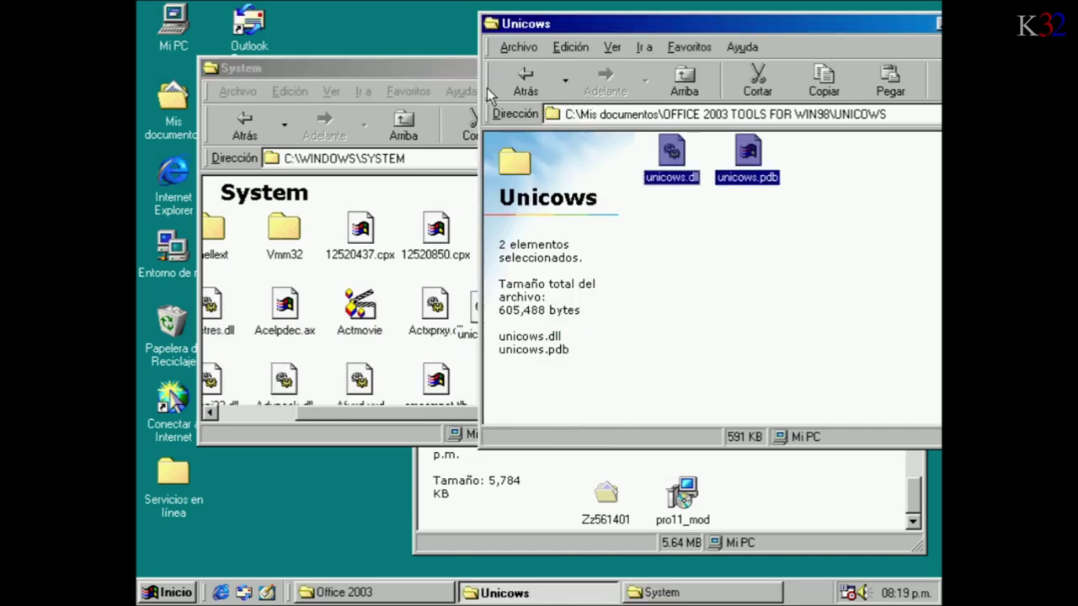
left_click(206, 84)
left_click(601, 68)
left_click(695, 82)
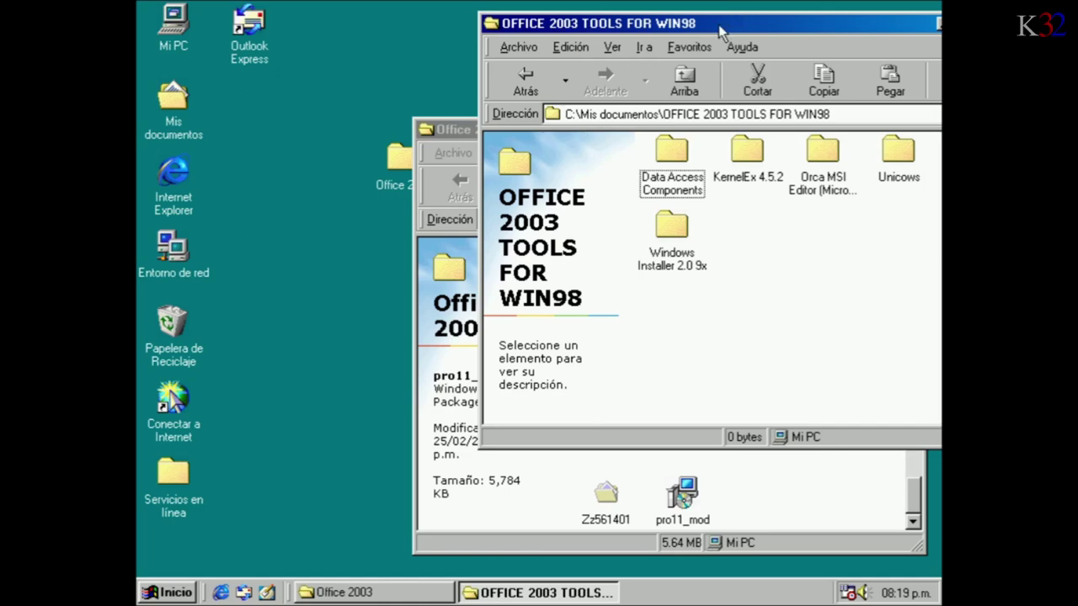
Run the KernelEx 4.5.2 installer from its tools folder, with its extensions enabled for all applications
left_click_drag(717, 27, 462, 37)
left_click(491, 165)
double_click(491, 168)
double_click(410, 160)
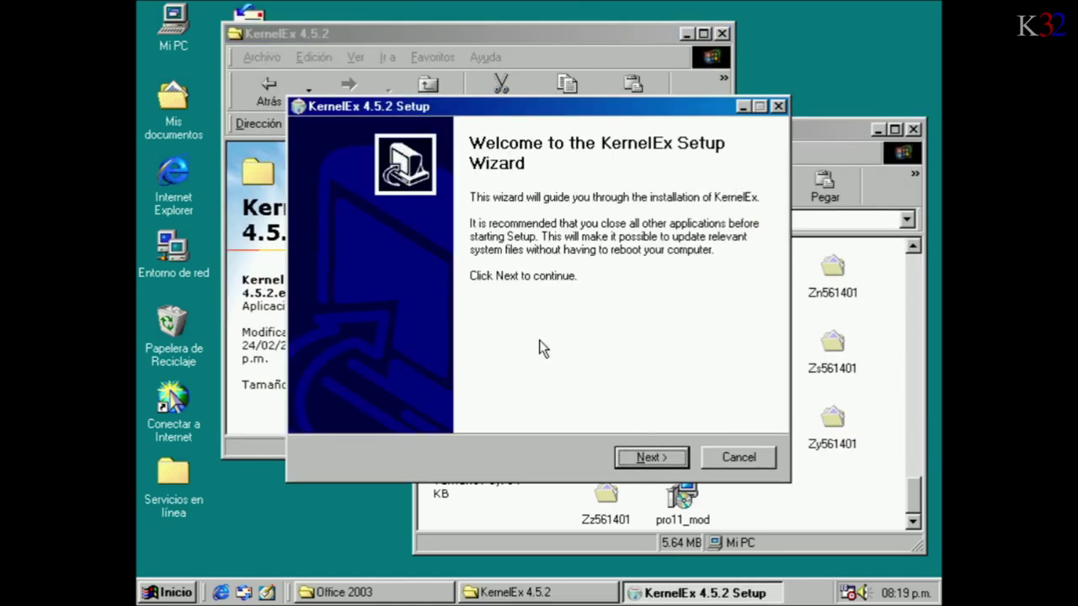
left_click(661, 459)
left_click(660, 459)
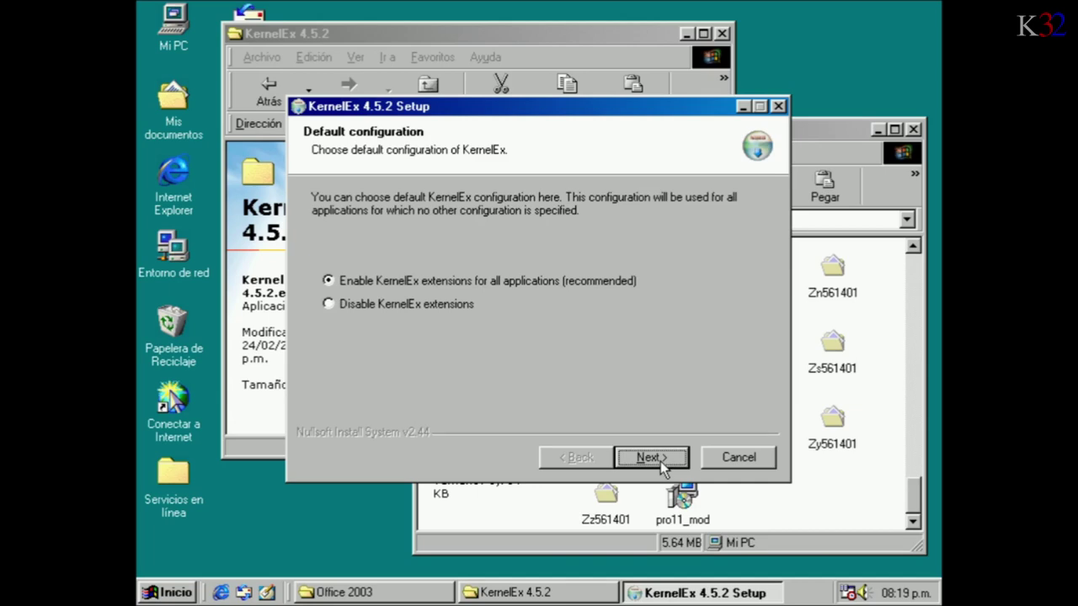
left_click(656, 459)
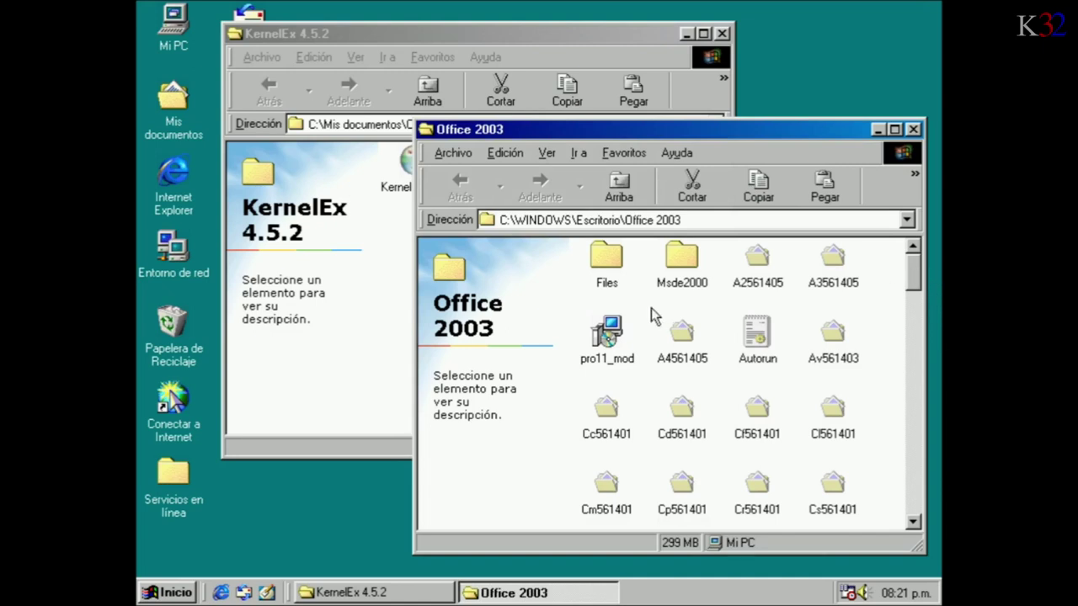
Try to install Office 2003 from pro11_mod, entering the product key and continuing
left_click(608, 337)
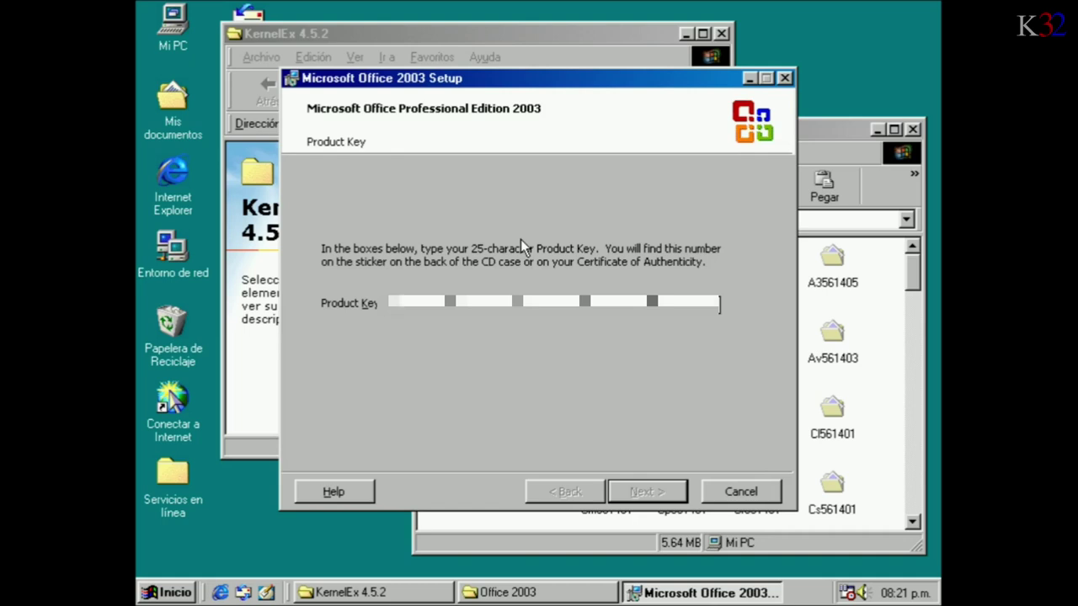
key("ctrl+v")
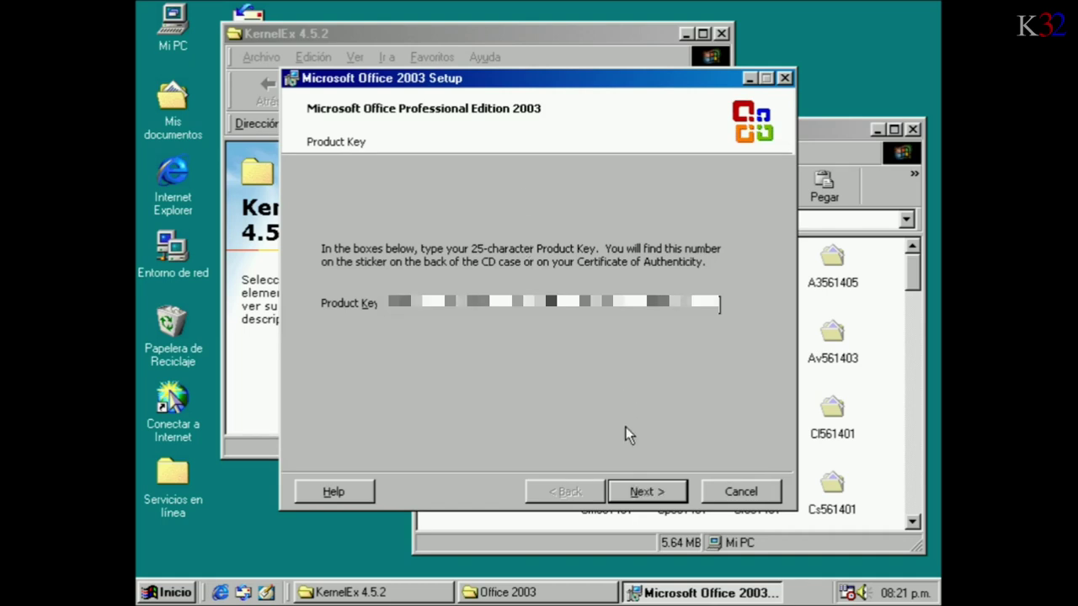
left_click(645, 492)
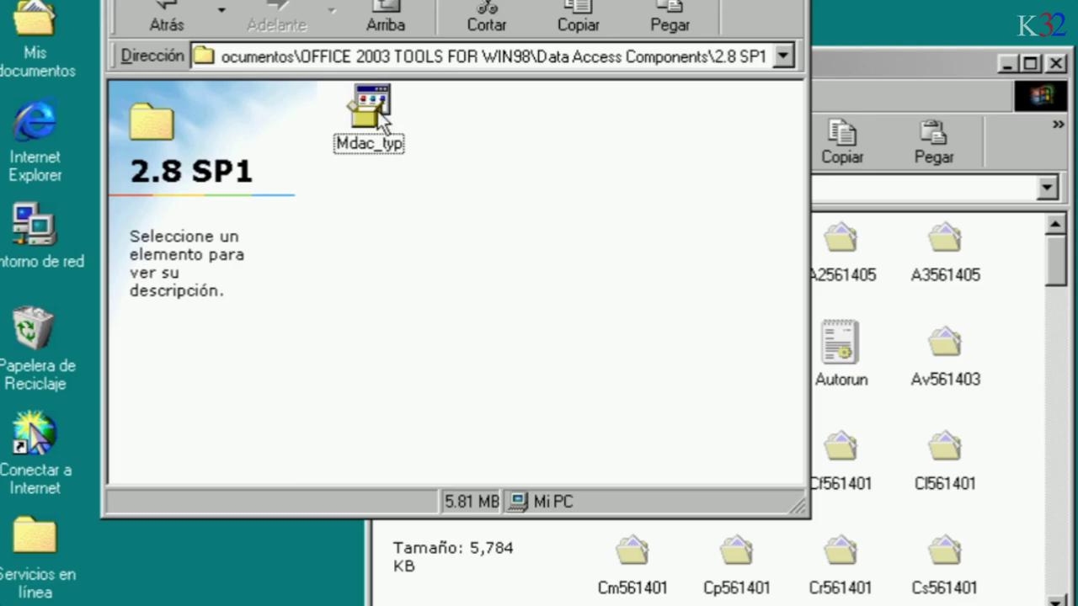
Install Data Access Components 2.8 SP1 from Mdac_typ, accepting its license and letting setup restart the system
left_click(389, 138)
double_click(373, 122)
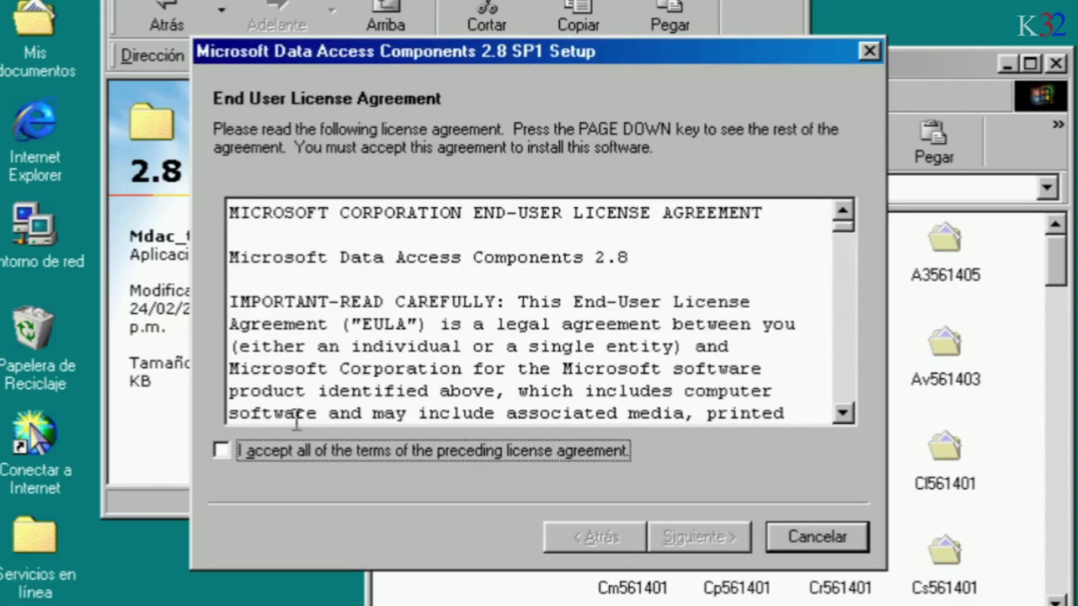
left_click(335, 450)
left_click(707, 542)
left_click(705, 540)
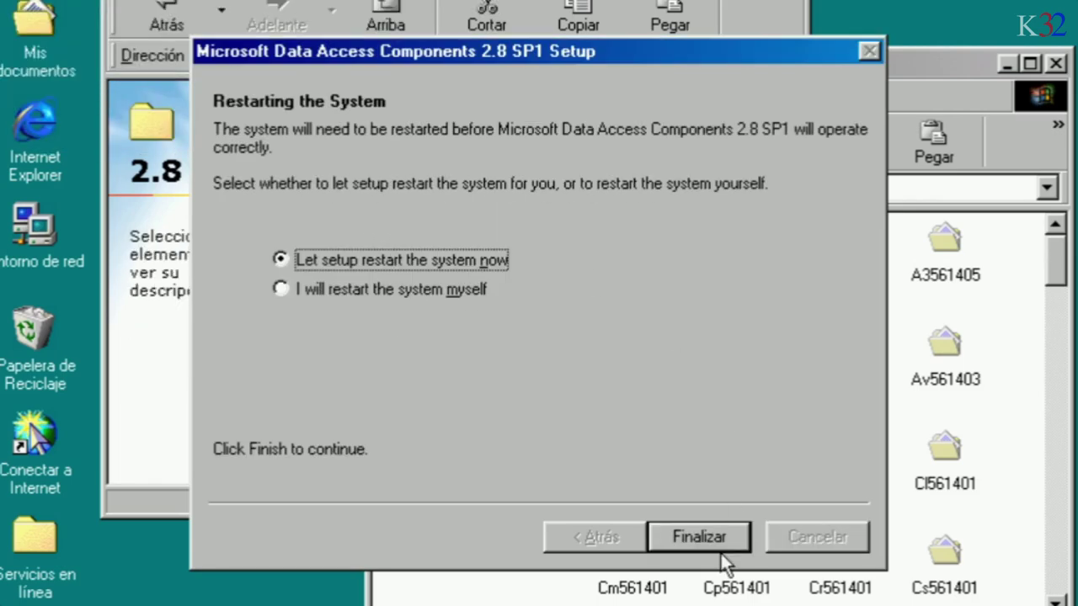
left_click(711, 547)
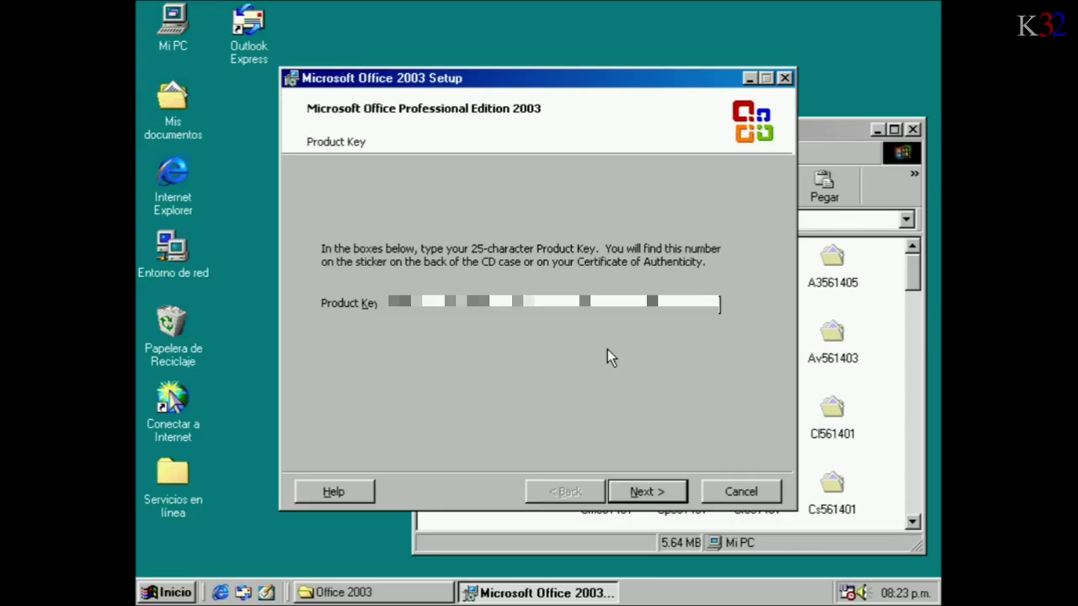
Enter the product key in the Office 2003 setup and continue with the prefilled user information
type("XX")
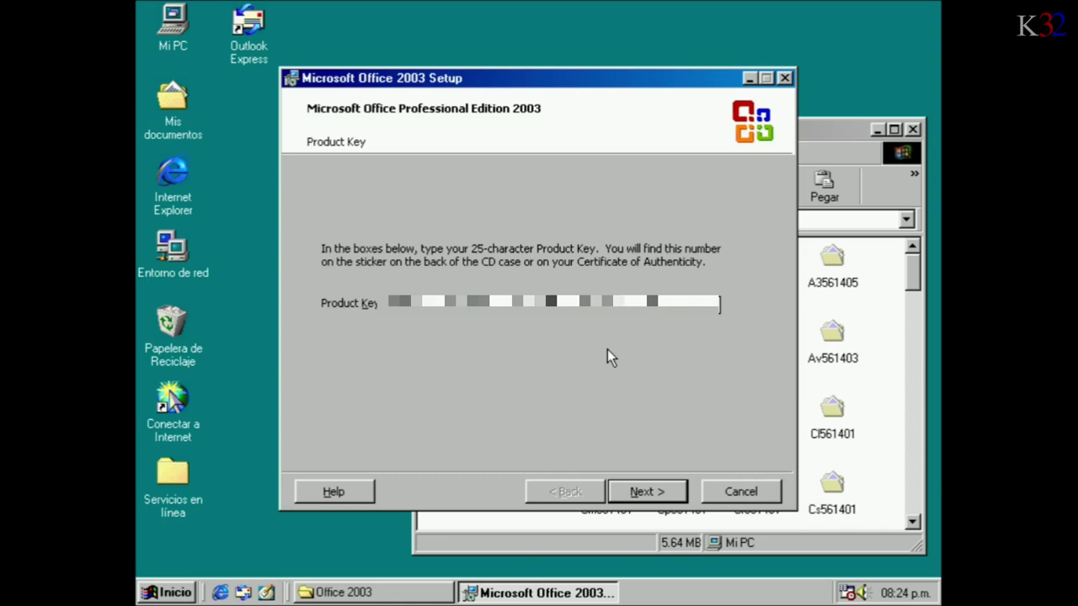
left_click(640, 491)
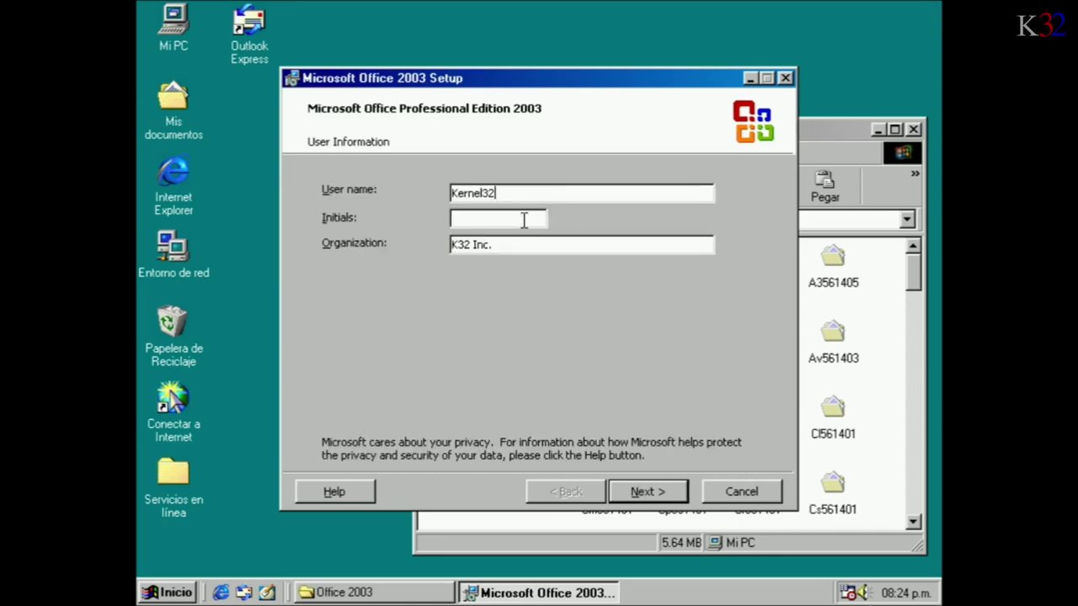
left_click(677, 492)
Accept the license terms and choose Complete Install to C:\Archivos de programa\Microsoft Office\
left_click(443, 450)
left_click(645, 492)
left_click(362, 250)
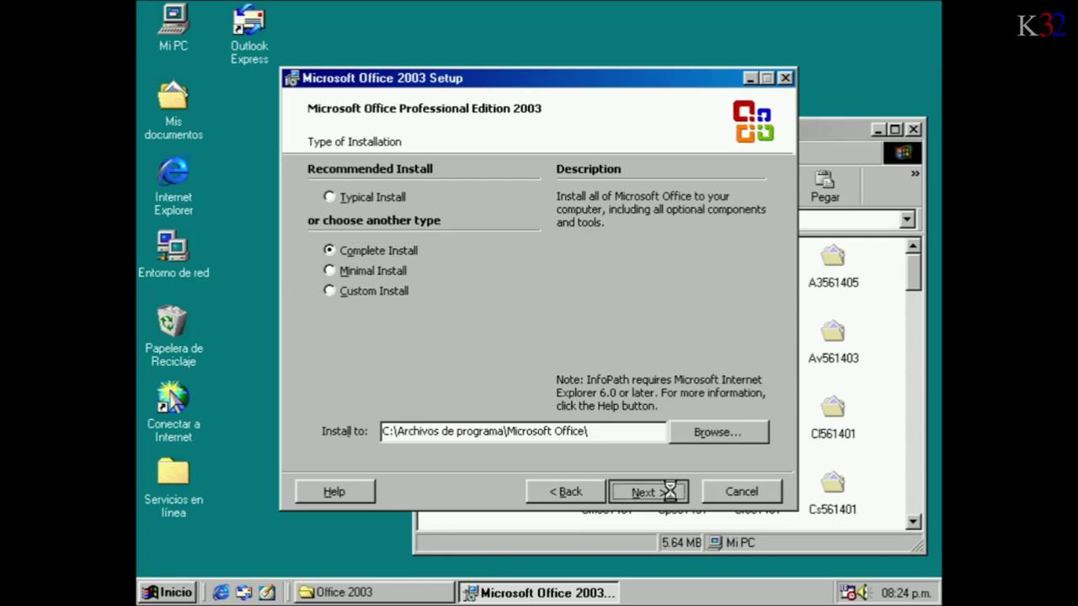
left_click(666, 492)
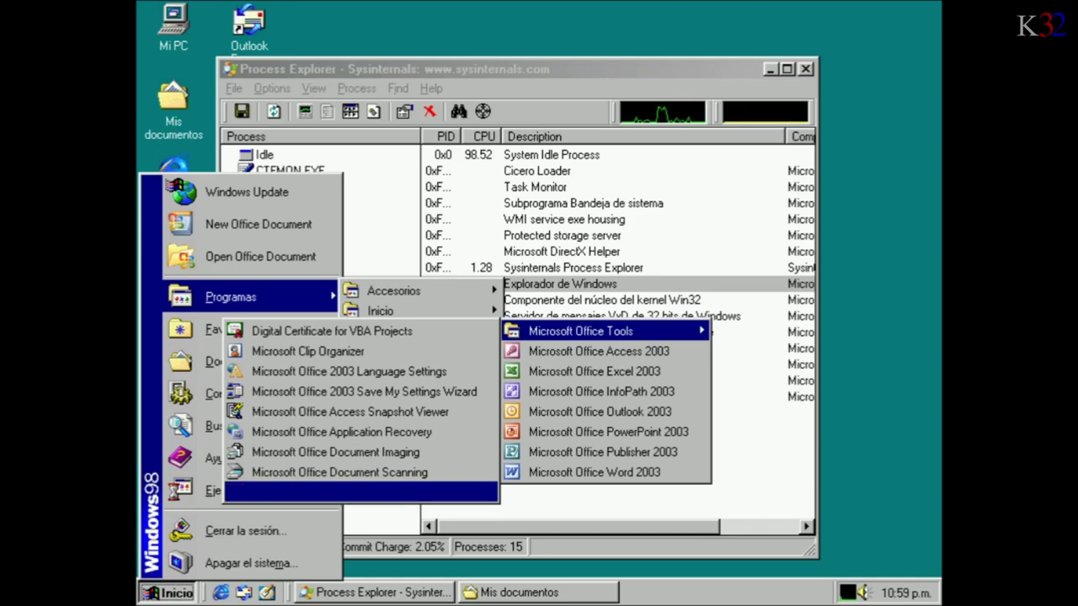
Try to start the last program in Microsoft Office Tools (OIS.EXE) and dismiss the error dialogs
left_click(344, 492)
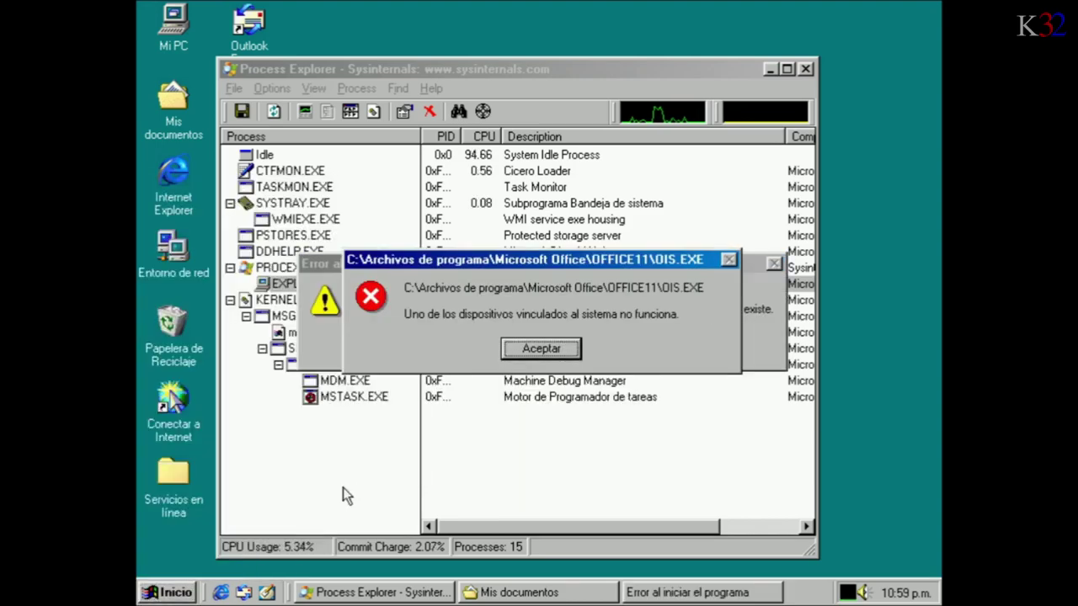
left_click(548, 349)
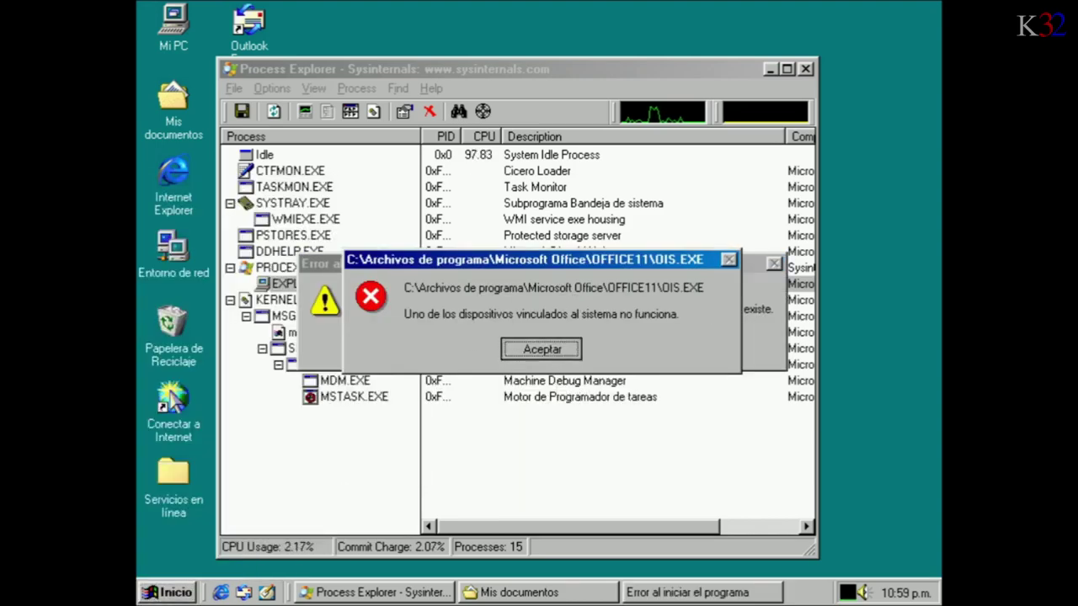
left_click(548, 349)
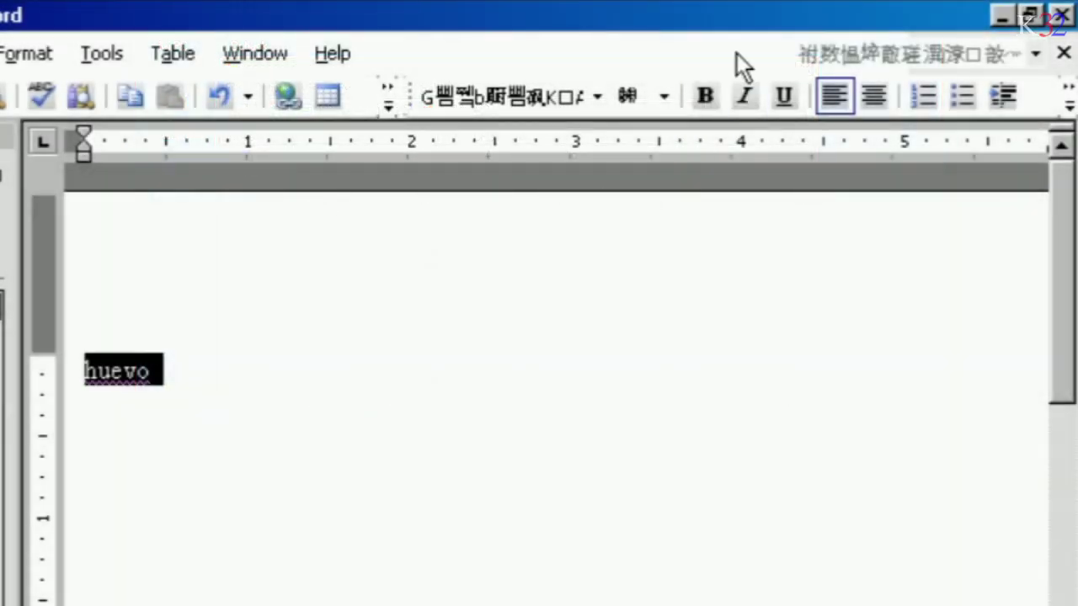
In Word, change the selected word "huevo" to a symbol font and browse the font list
left_click(494, 94)
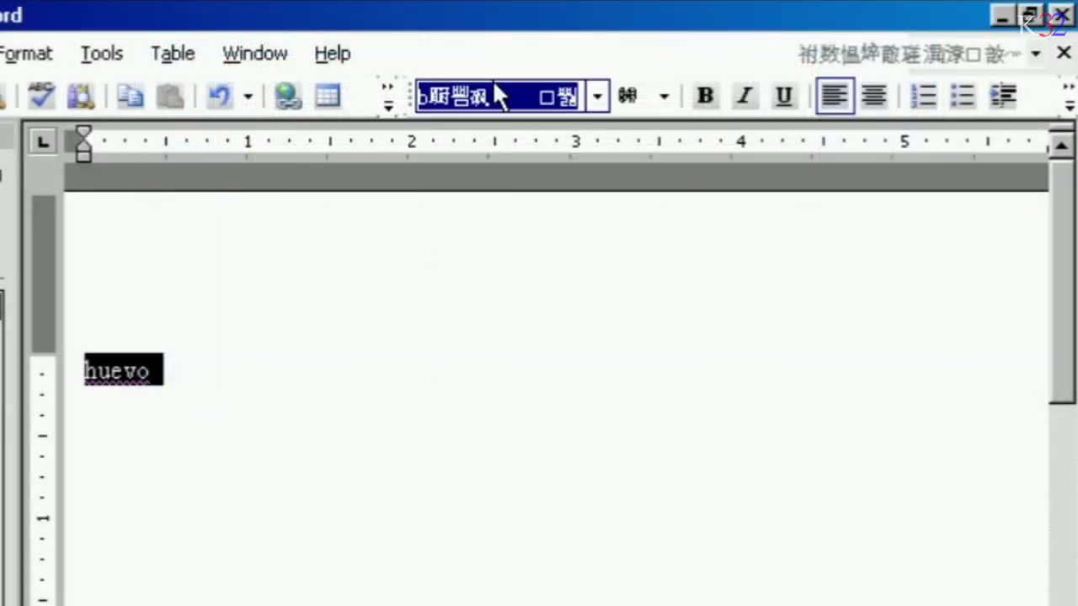
left_click(600, 98)
left_click(618, 511)
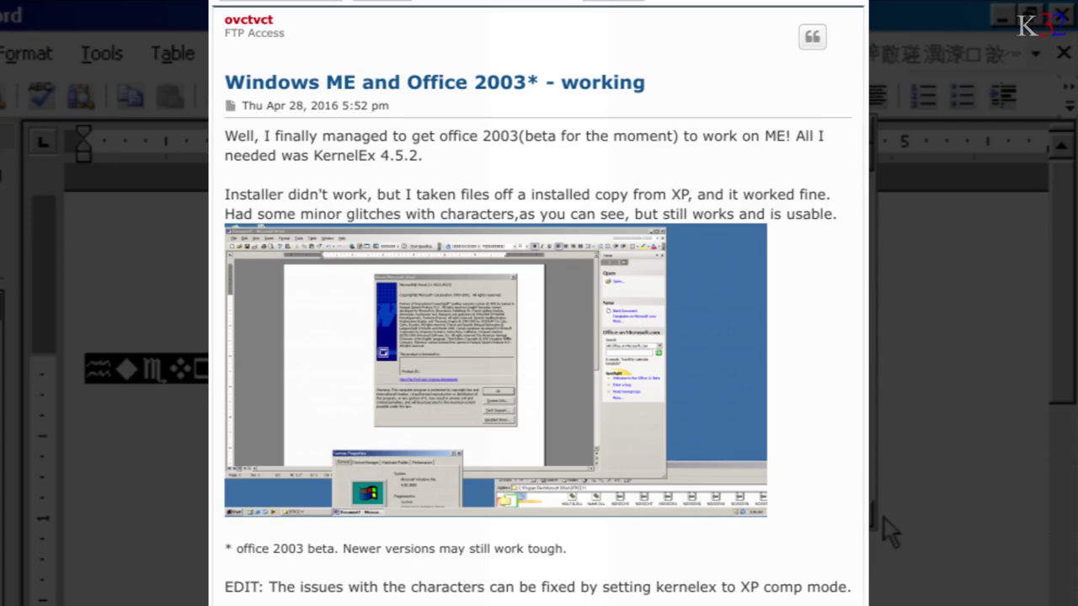
scroll(873, 517, "down", 2)
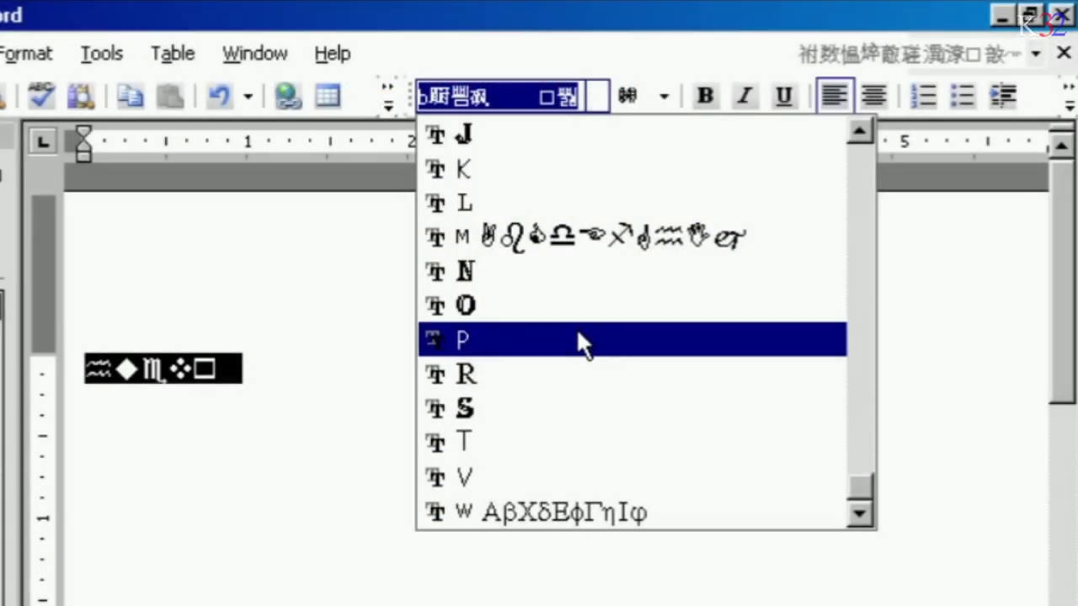
Apply the font listed as S to the selected word in Word and select the whole word again
left_click(556, 414)
left_click(522, 389)
key("shift+Home")
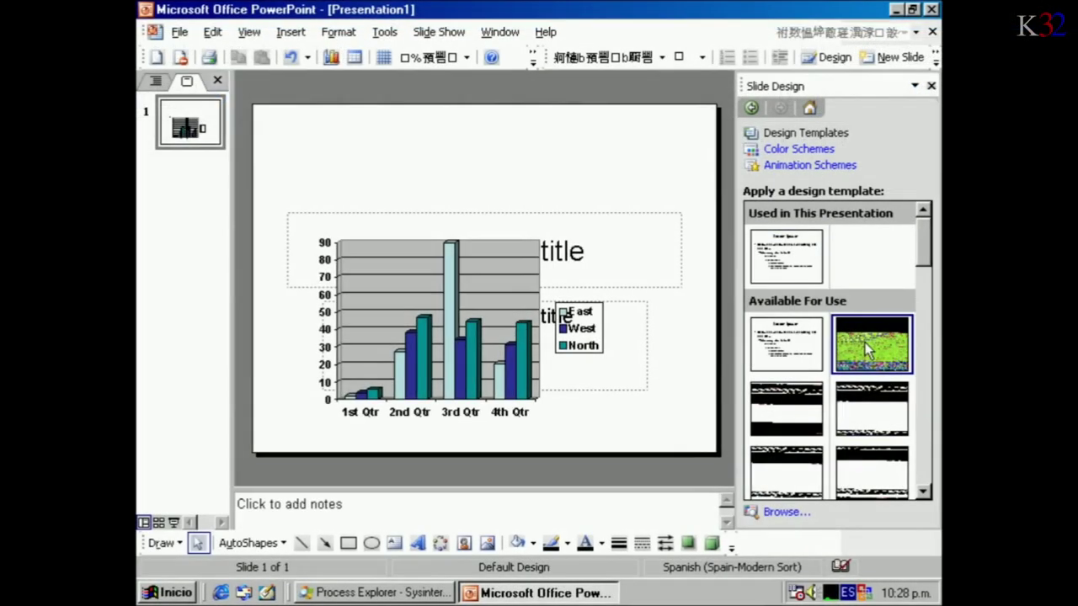
In PowerPoint, apply the Clouds design template to the chart slide, then replace it with the Textured template
left_click(865, 342)
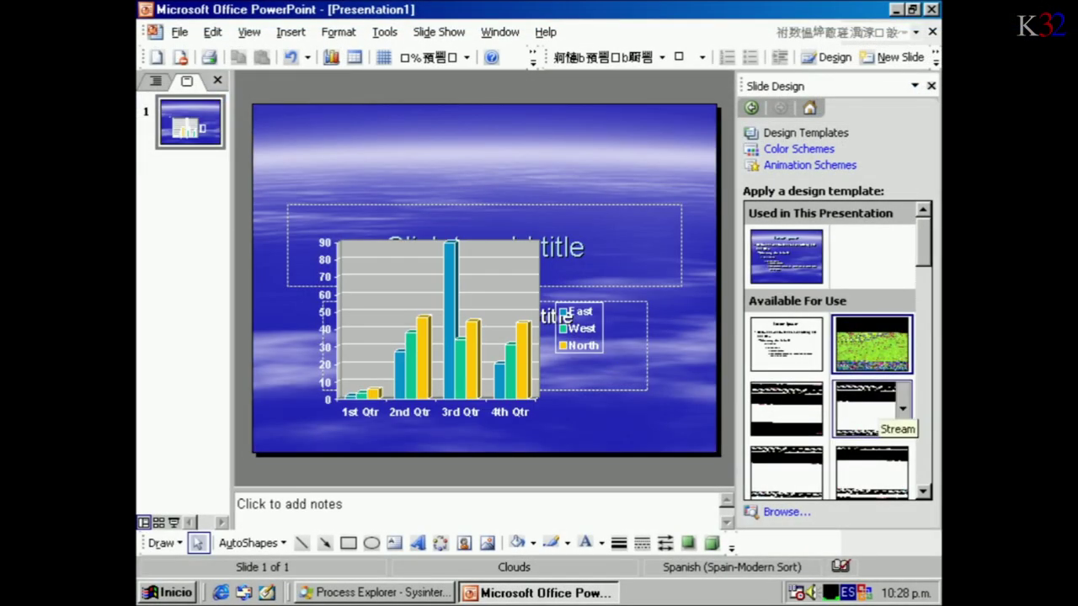
left_click(924, 493)
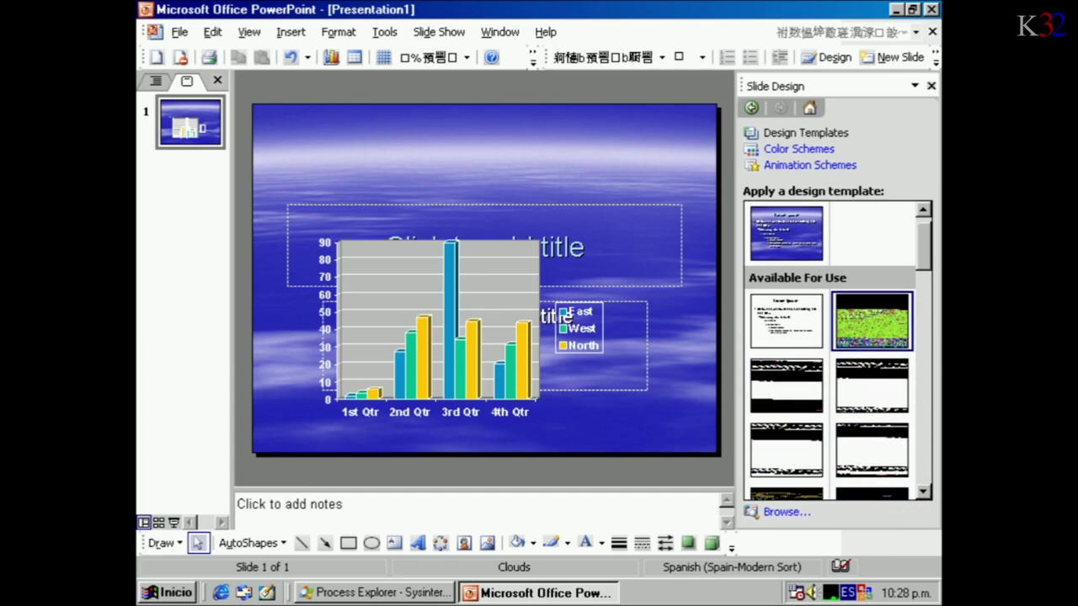
left_click(924, 492)
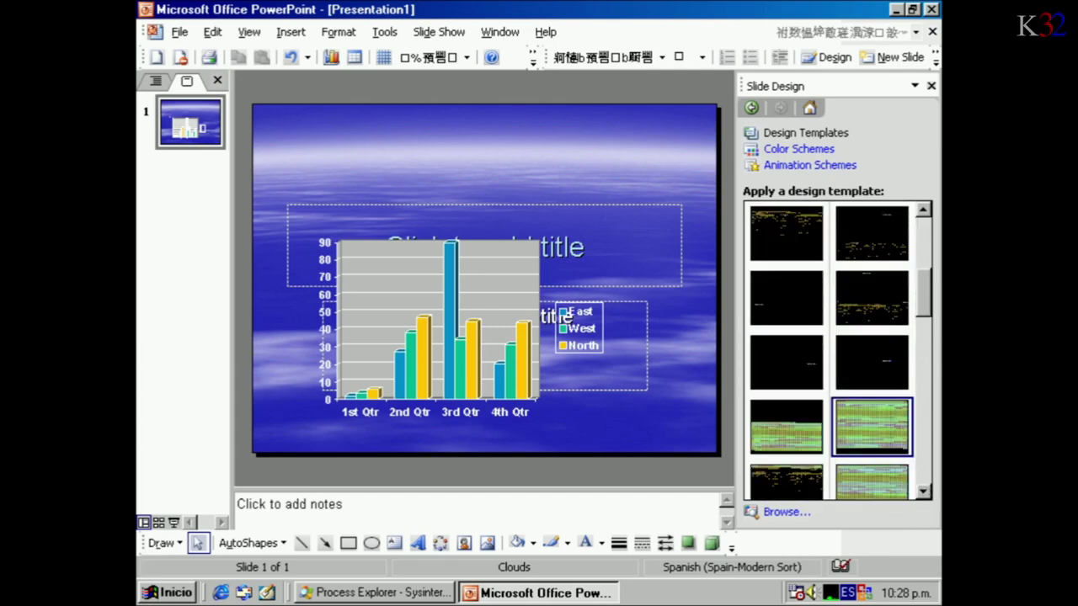
left_click(886, 433)
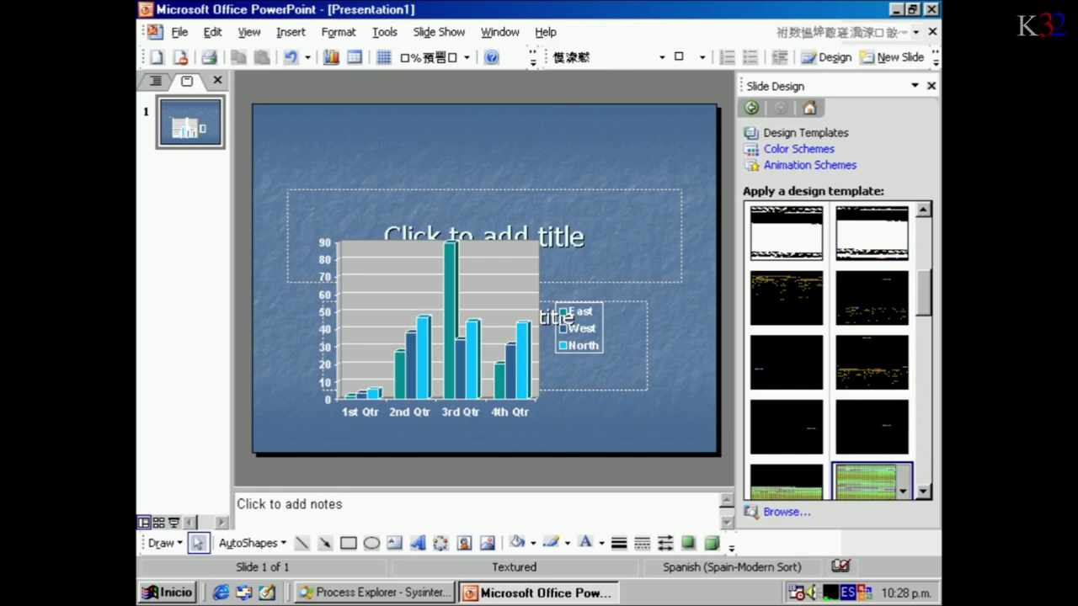
scroll(932, 497, "down", 4)
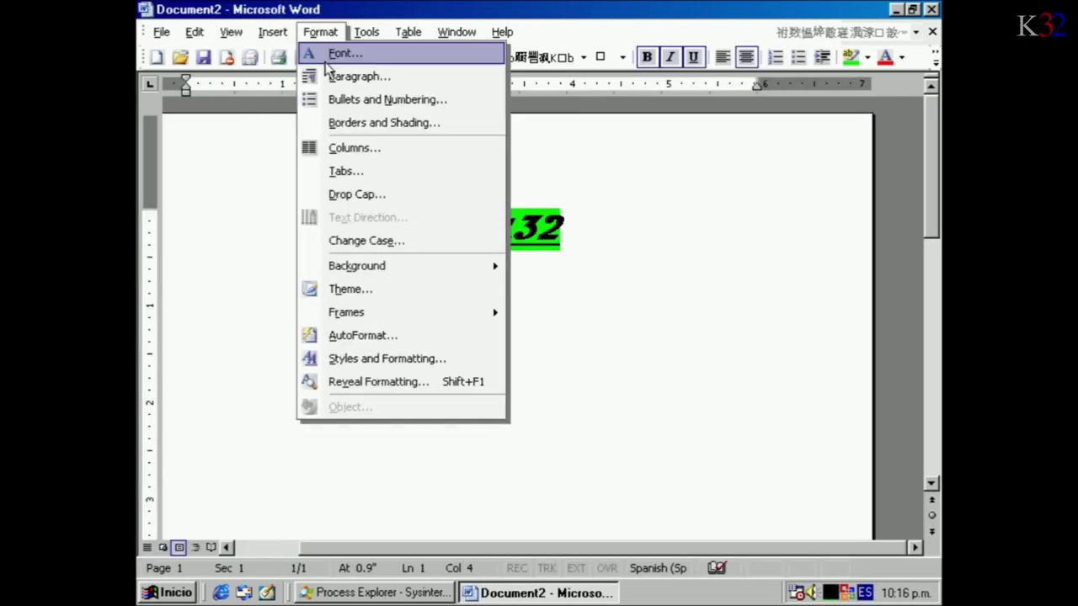
In Word, open the Font settings for the Kernel32 text and dismiss the error messages
left_click(329, 50)
left_click(540, 344)
left_click(542, 355)
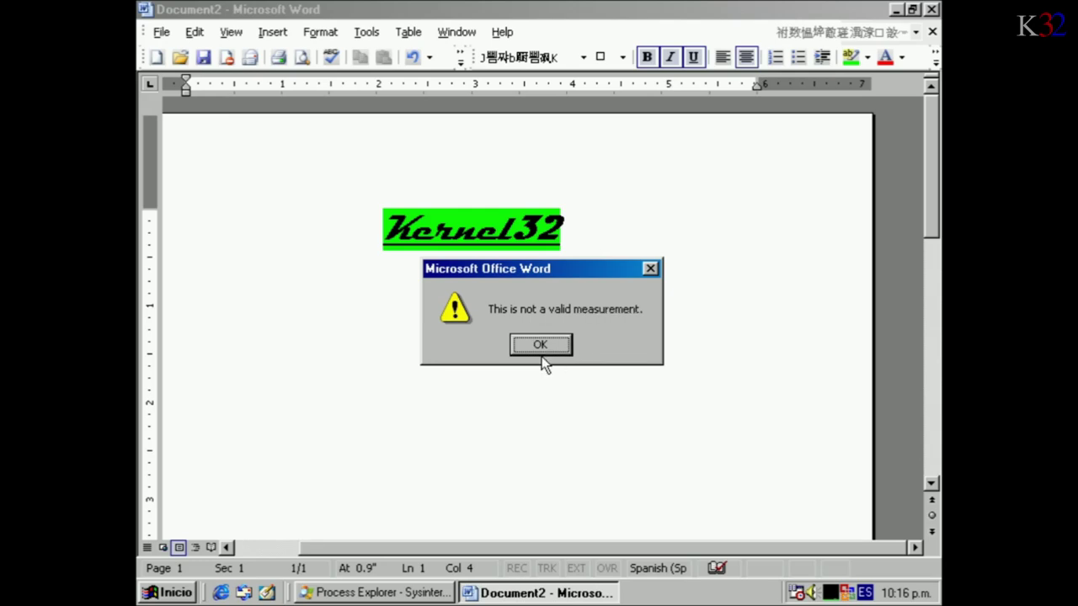
left_click(539, 352)
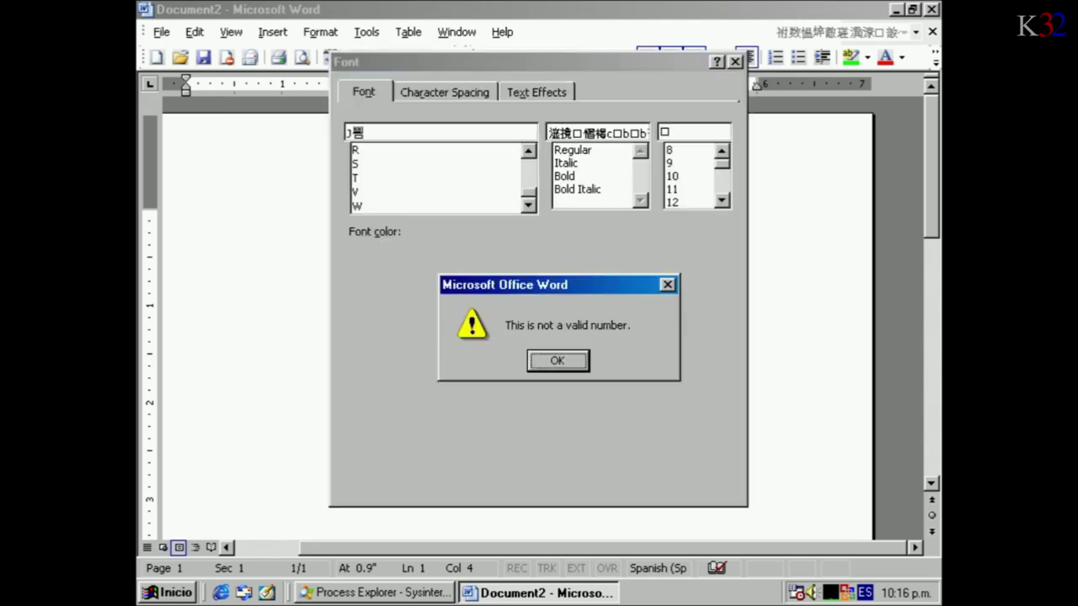
left_click(539, 352)
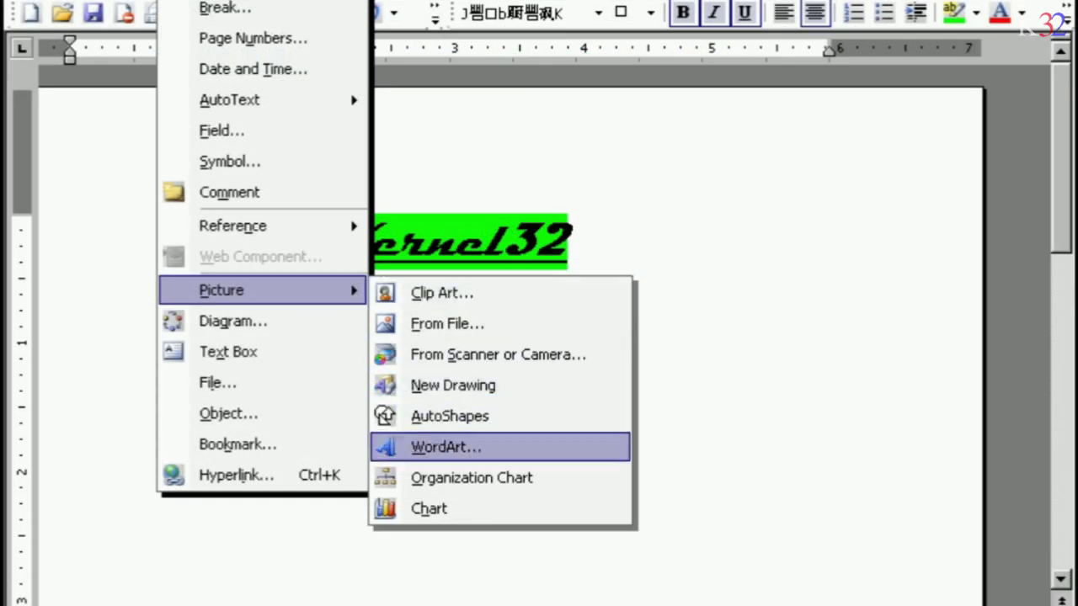
Try to insert WordArt in the gray curved 3D style from the gallery's last row and examine the Dw20 crash details
left_click(430, 447)
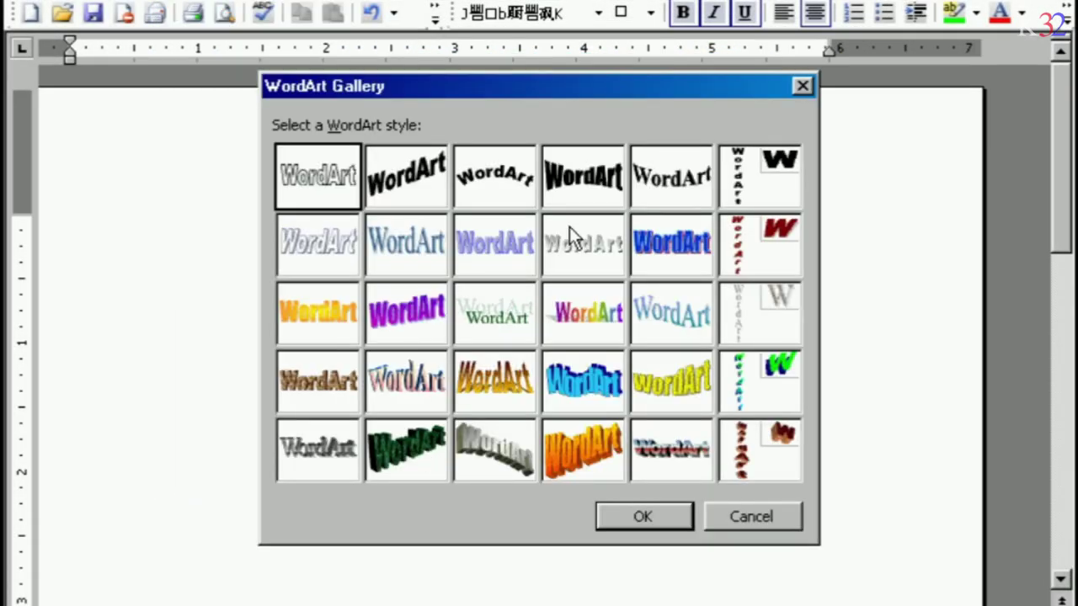
left_click(494, 451)
left_click(641, 512)
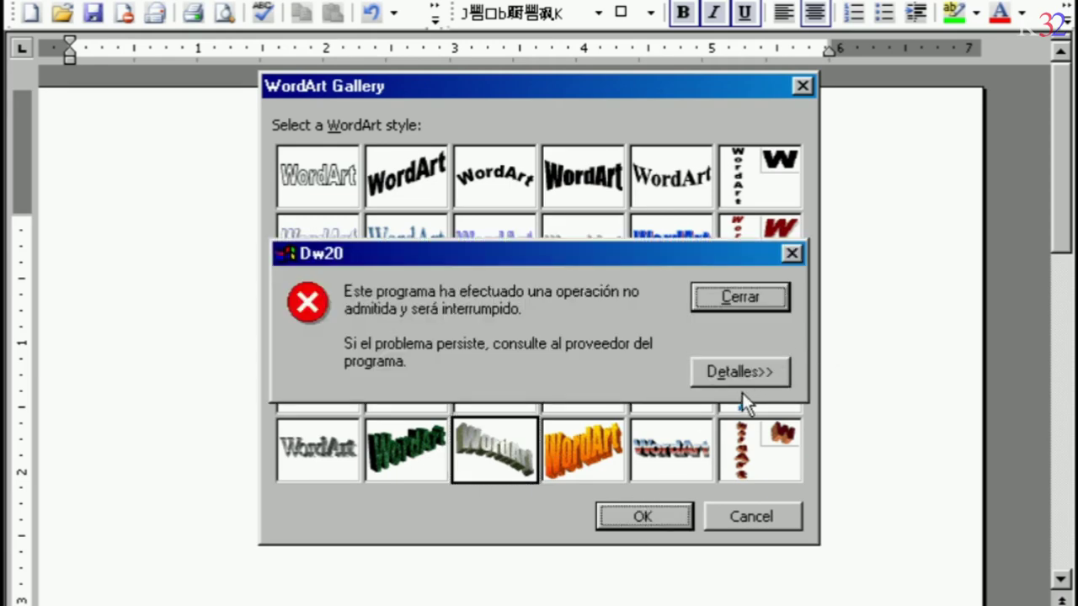
left_click(740, 367)
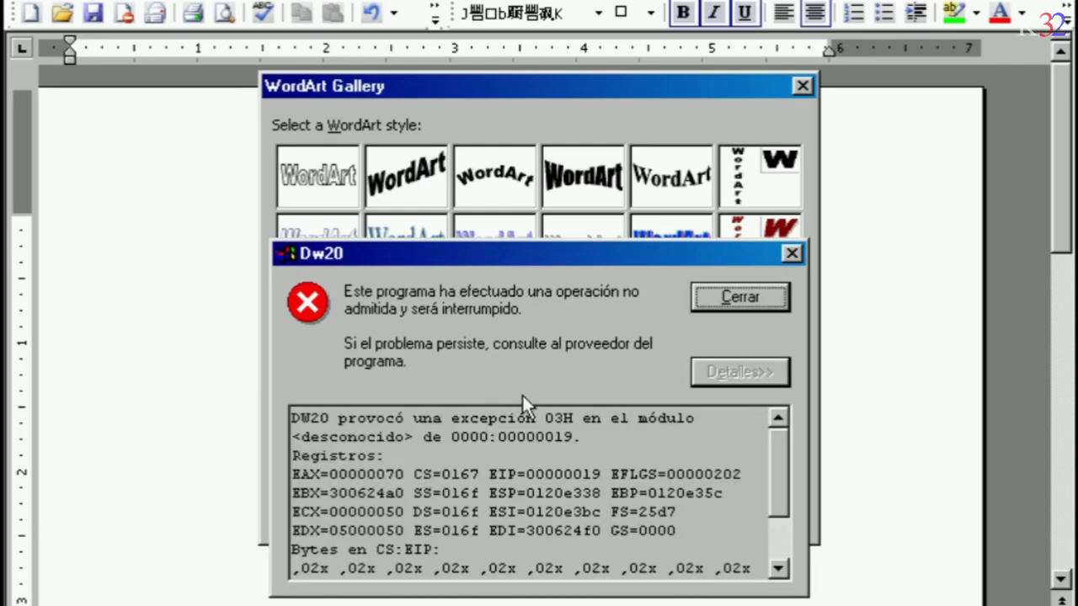
left_click_drag(780, 464, 781, 530)
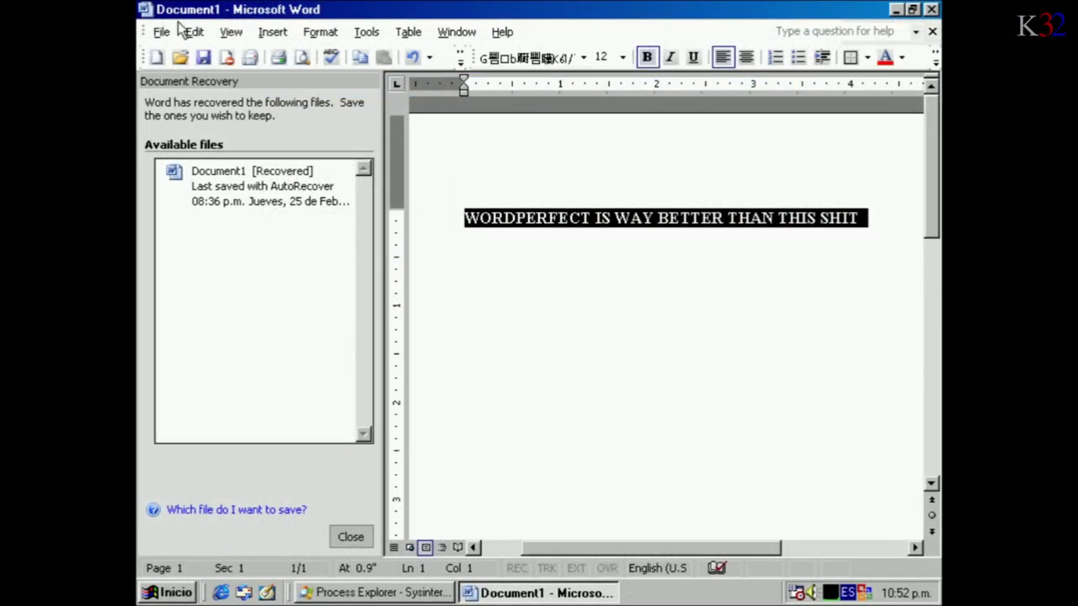
Save the WordPerfect comment document in Mis documentos as a Word Document named 123
left_click(167, 36)
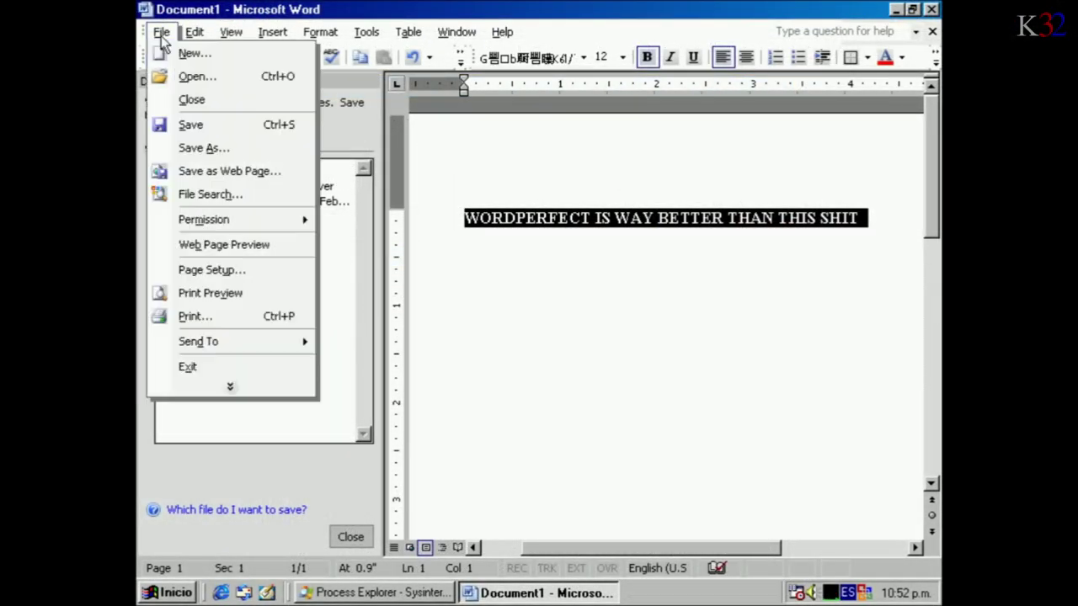
left_click(201, 148)
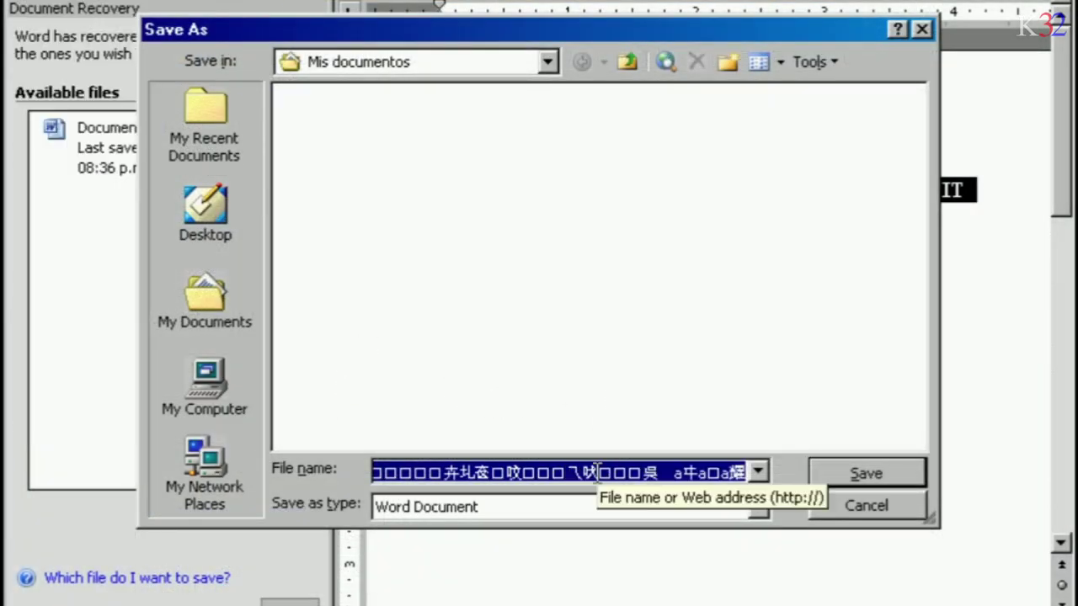
key("BackSpace")
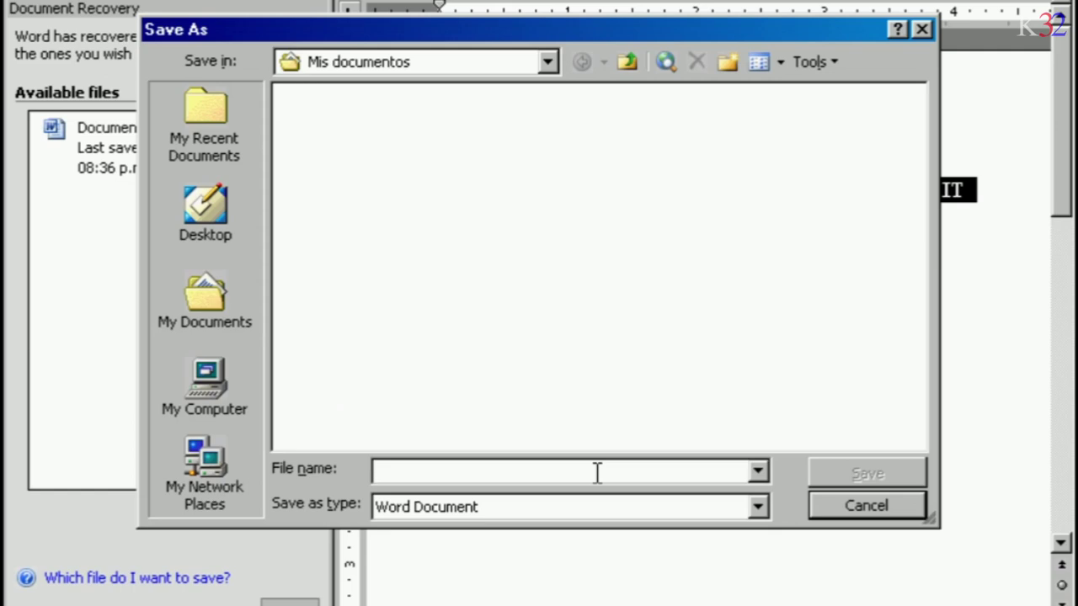
type("123")
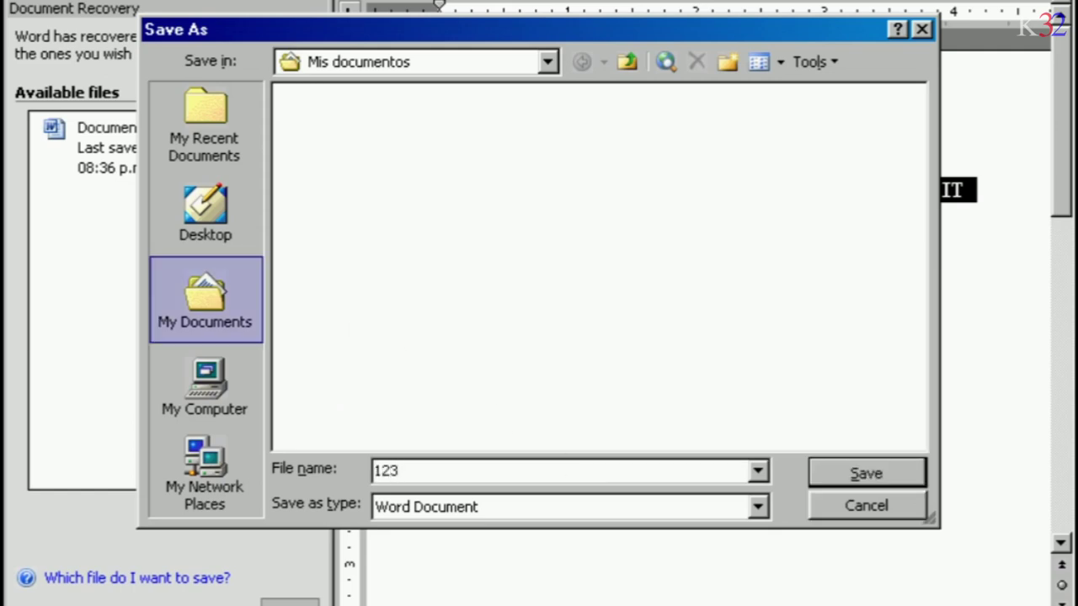
left_click(868, 474)
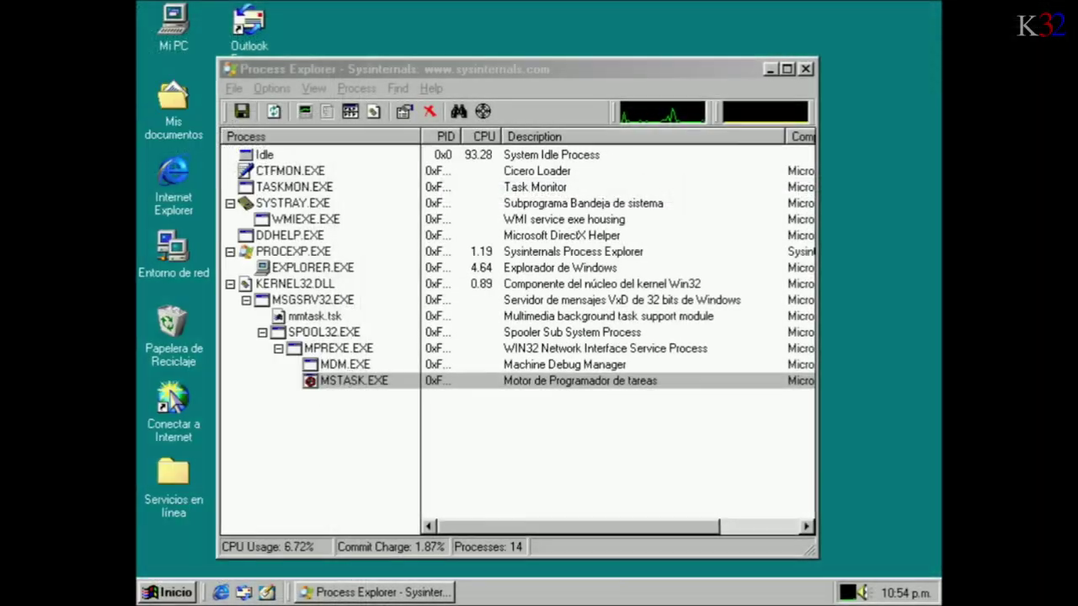
Try to open 123 from Mis documentos, dismiss the error, and drop worde.doc from My Documents into the Word window
double_click(173, 106)
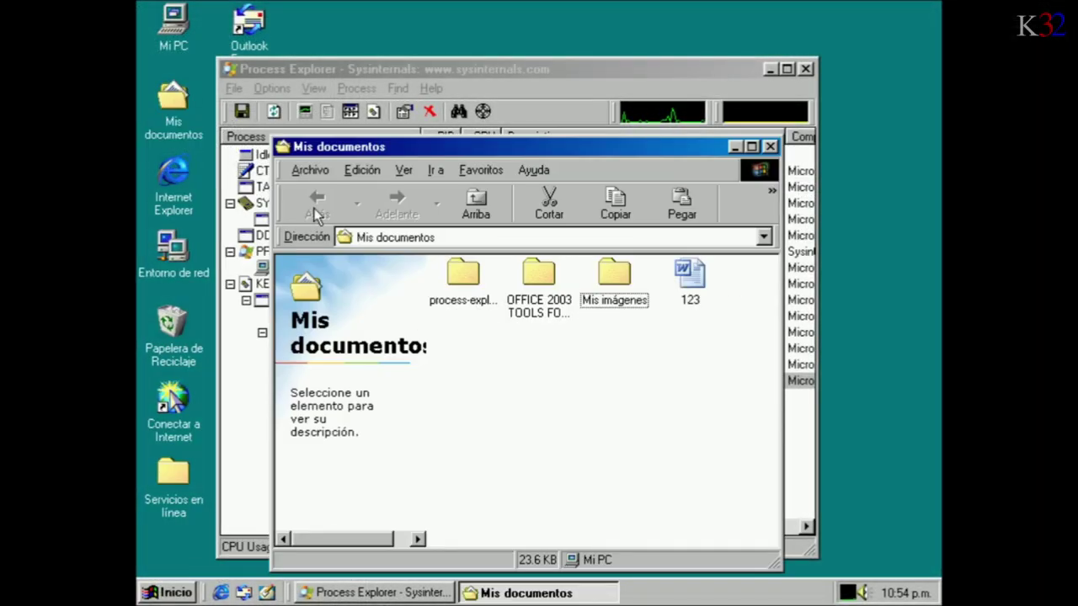
double_click(686, 271)
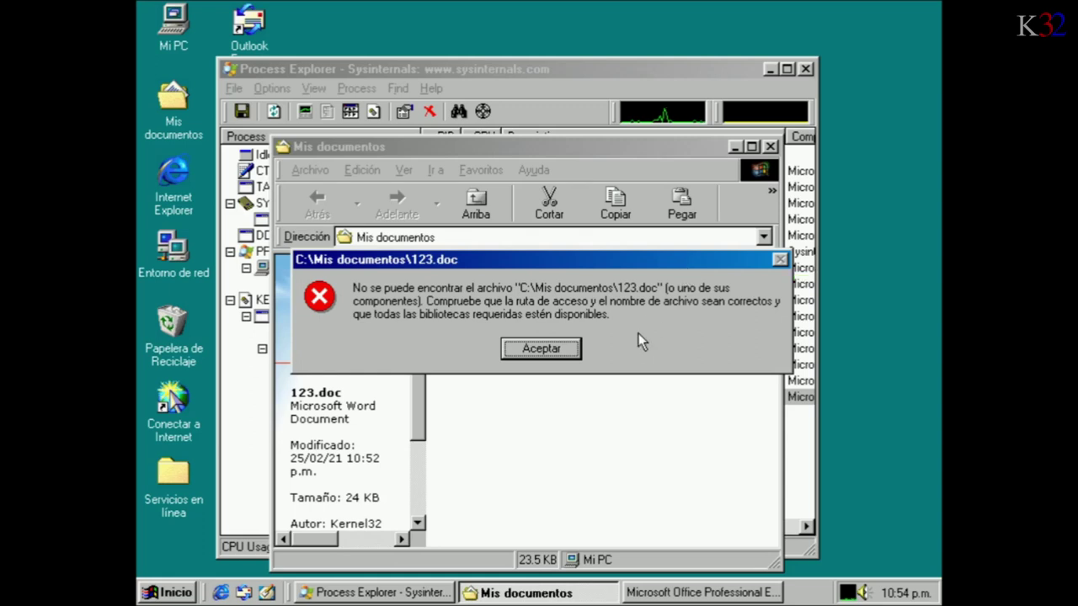
left_click(542, 348)
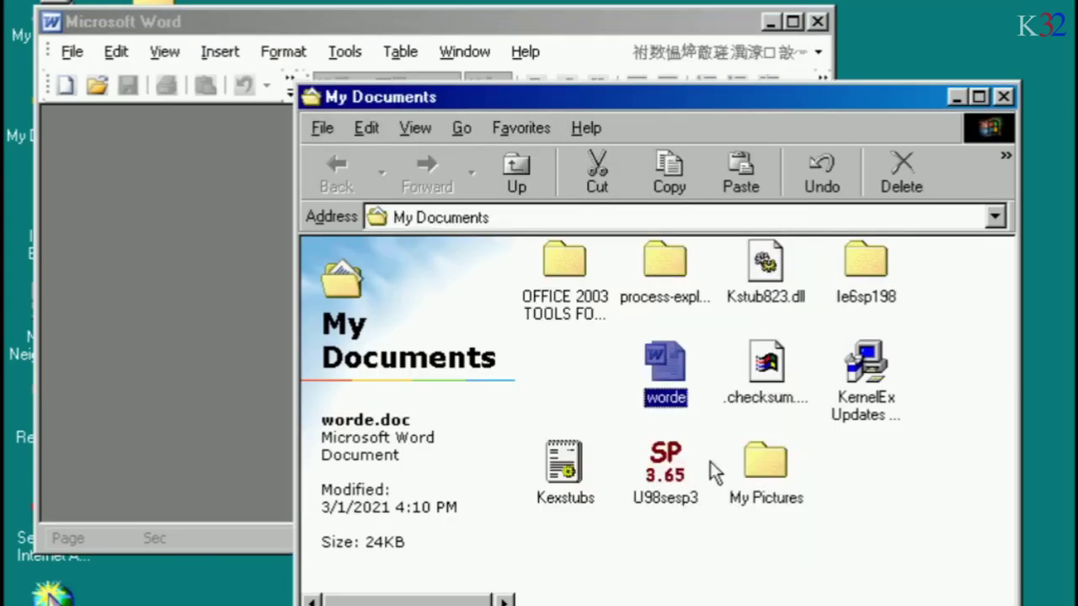
left_click_drag(397, 378, 164, 359)
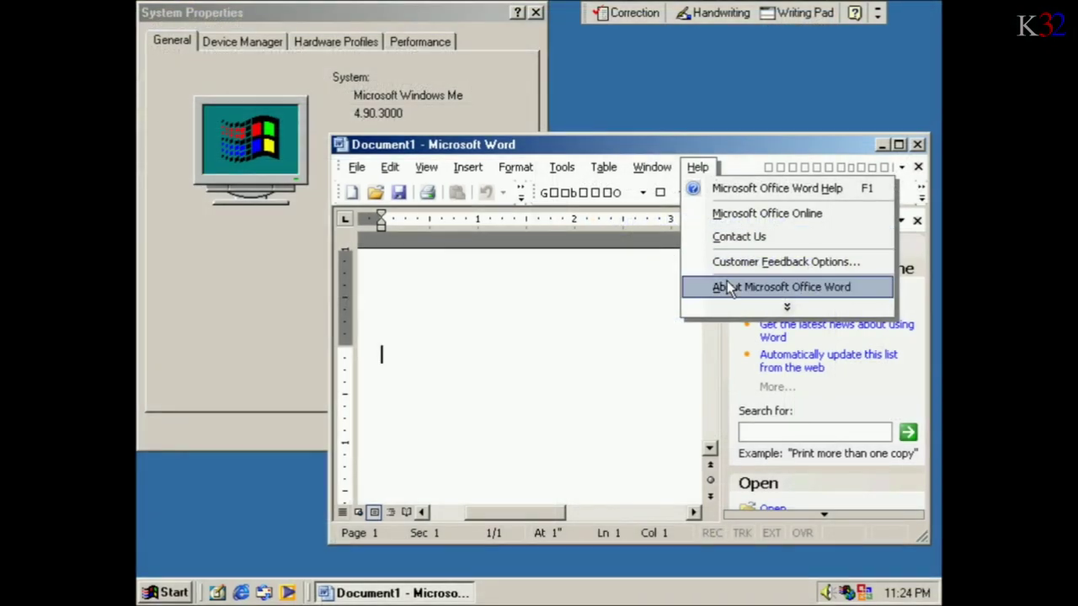
Open Word's About information on Windows Me, and start saving the "Guardado de archivos test" document in My Documents
left_click(729, 288)
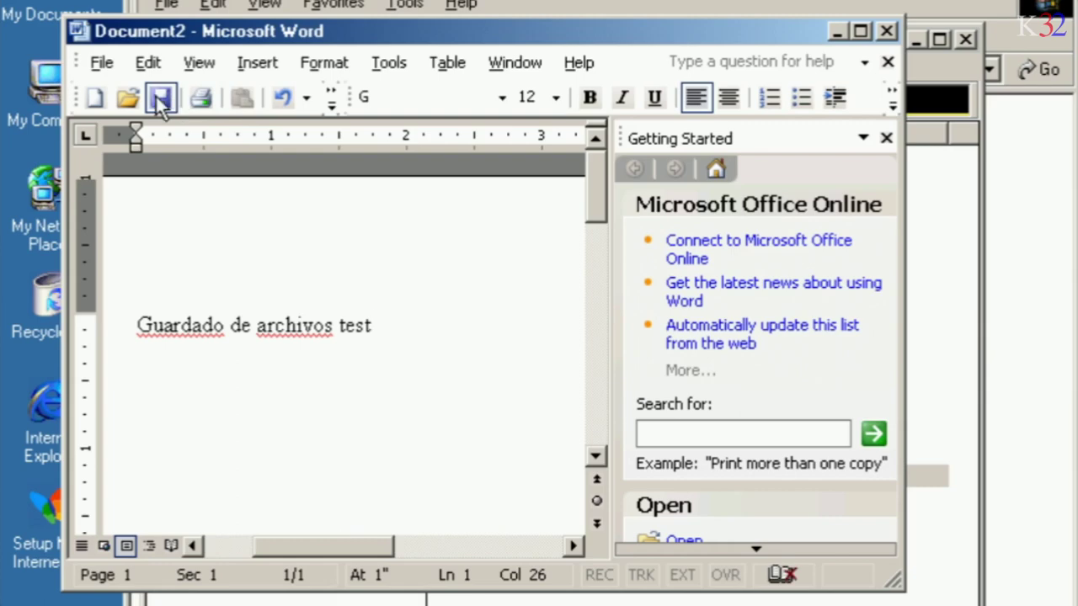
left_click(159, 99)
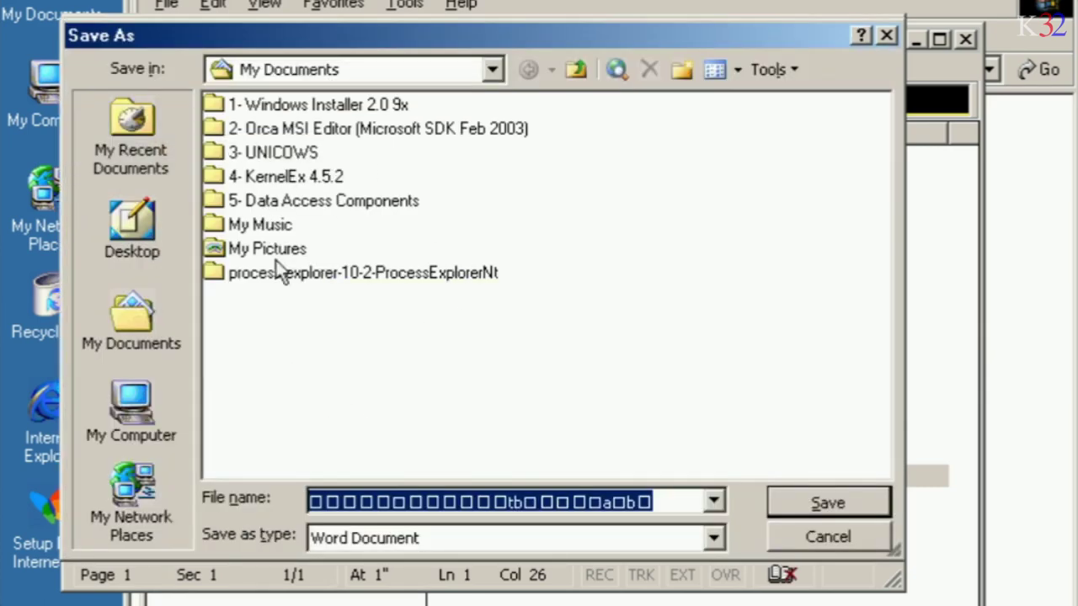
left_click(279, 375)
left_click(362, 128)
left_click(669, 315)
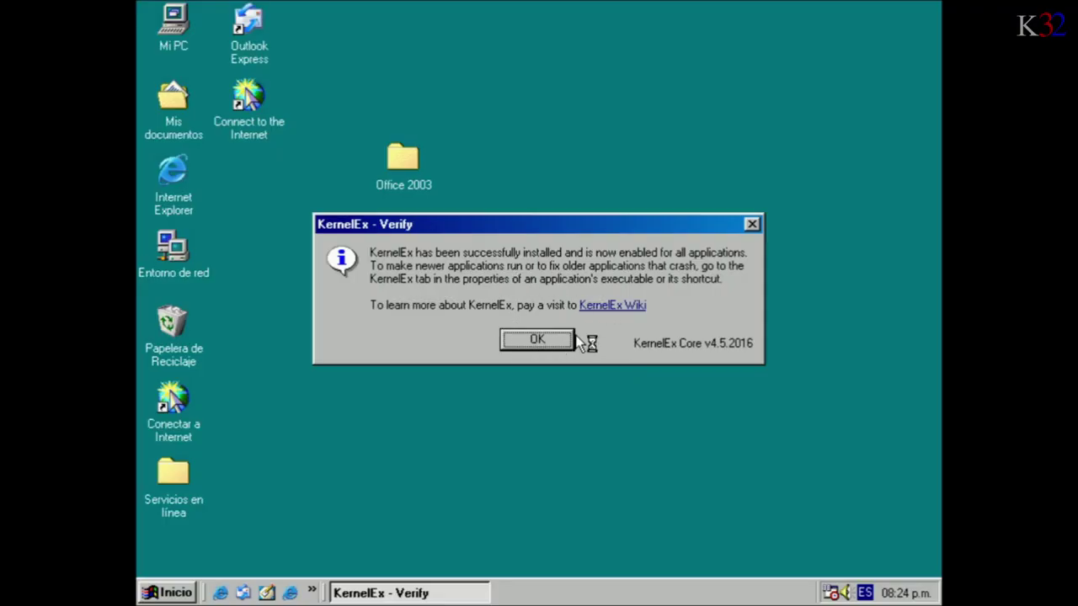
Dismiss the KernelEx verification message and open the Microsoft Office program group
left_click(531, 340)
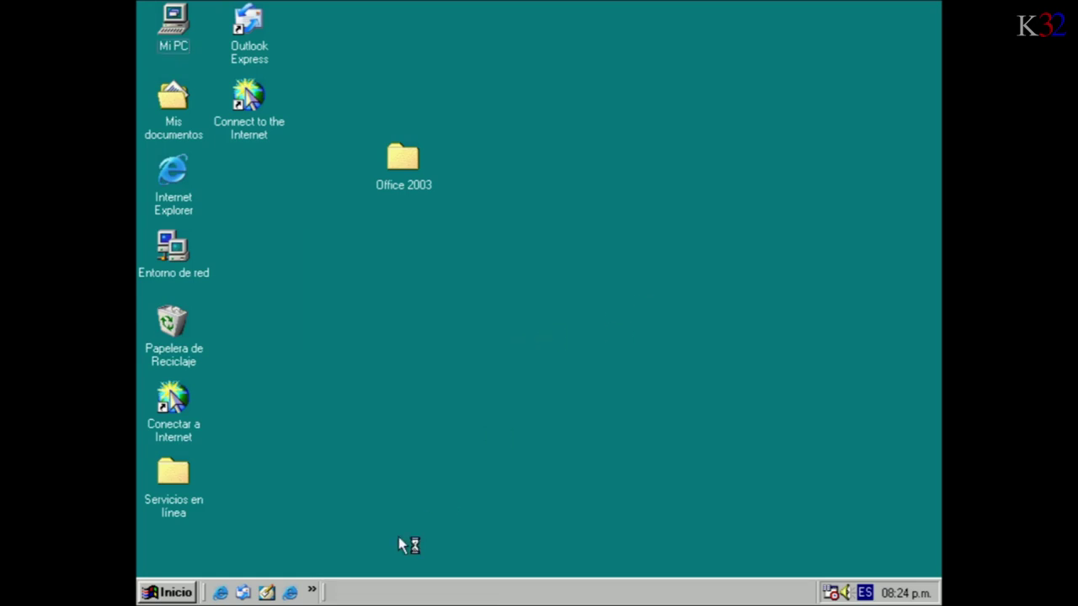
left_click(174, 593)
mouse_move(253, 296)
mouse_move(455, 452)
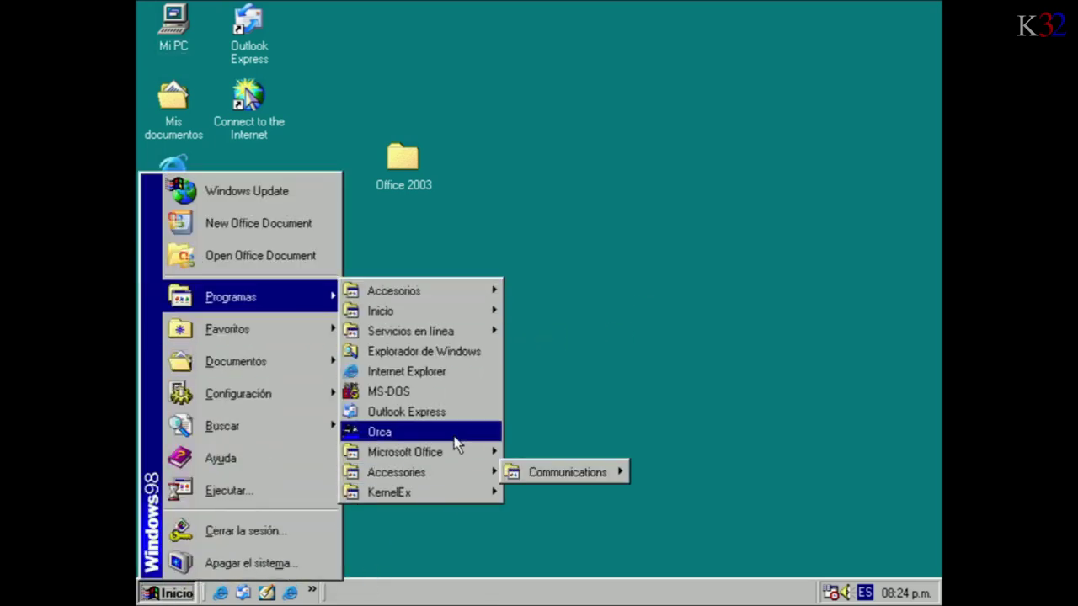
left_click(590, 452)
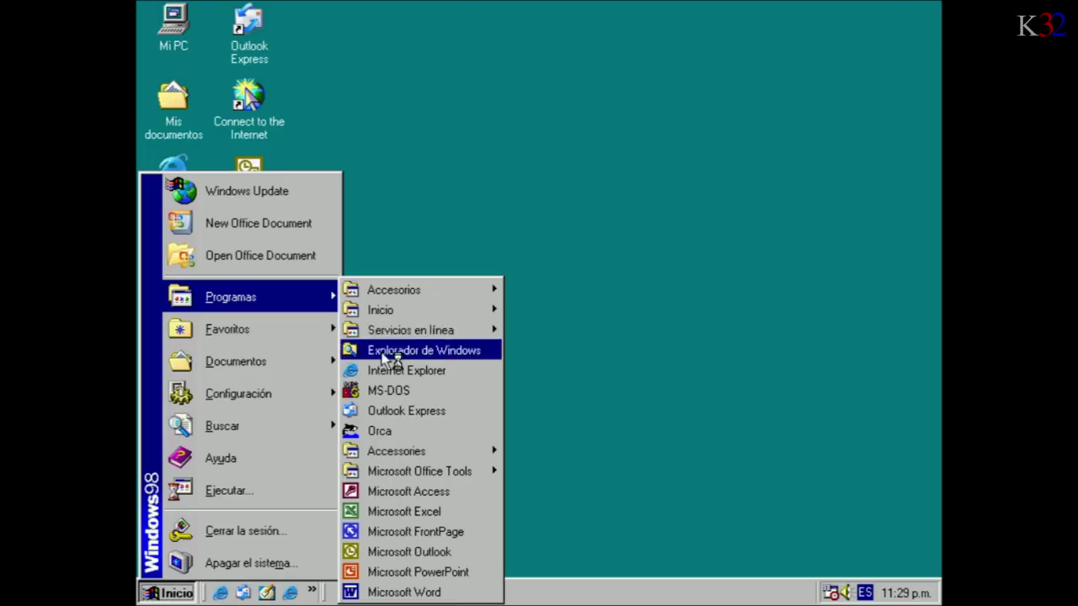
Start Microsoft Word from the installed Office XP programs
left_click(398, 587)
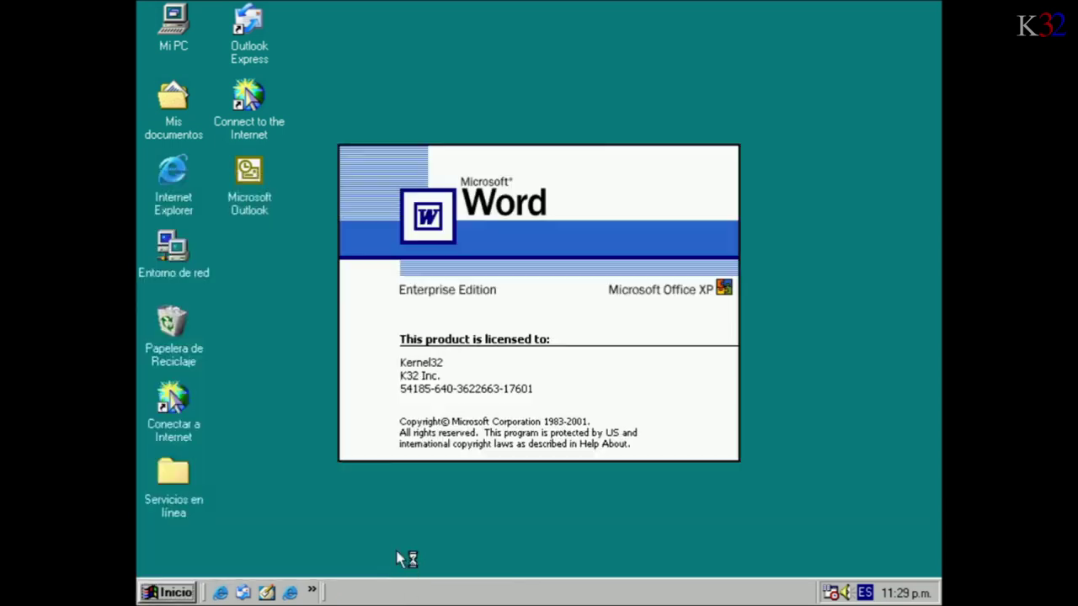